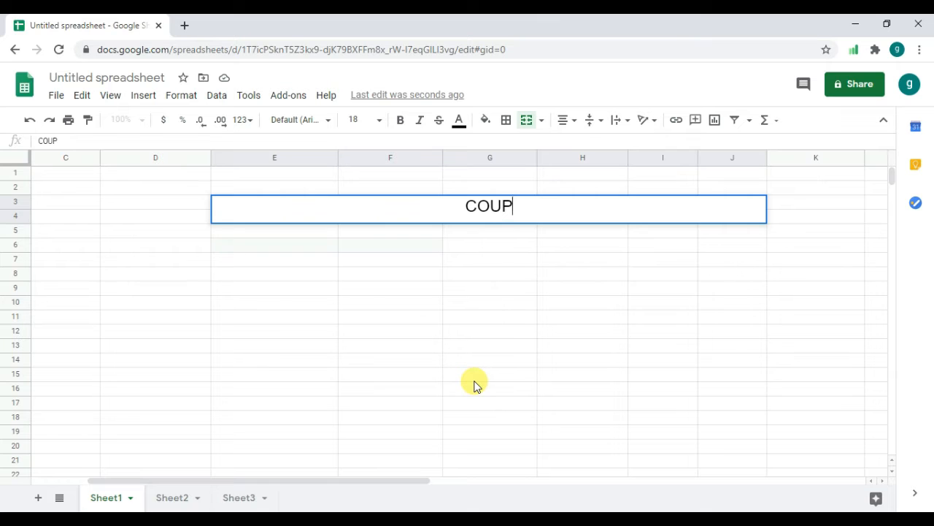
Step: Complete the merged title cell in rows 3 and 4 so it reads COUPDAYBS FORMULA
text(D)
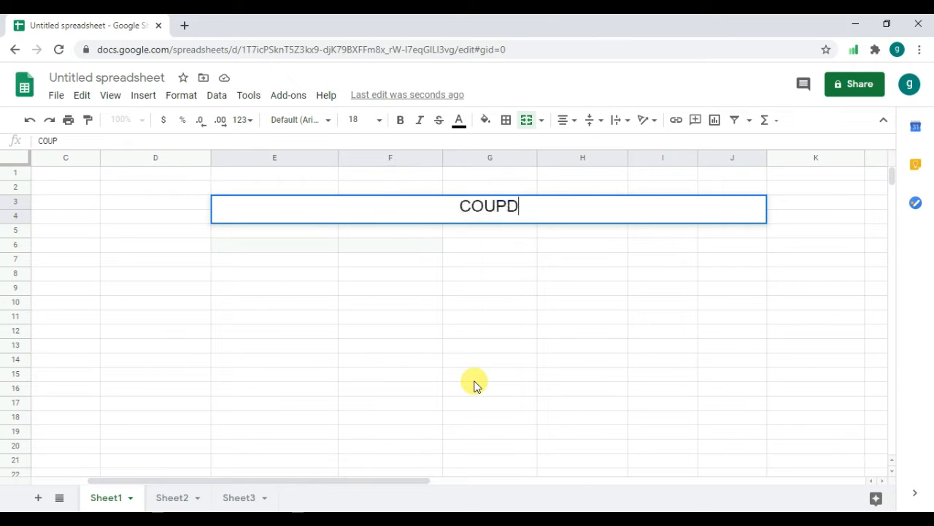
text(AY)
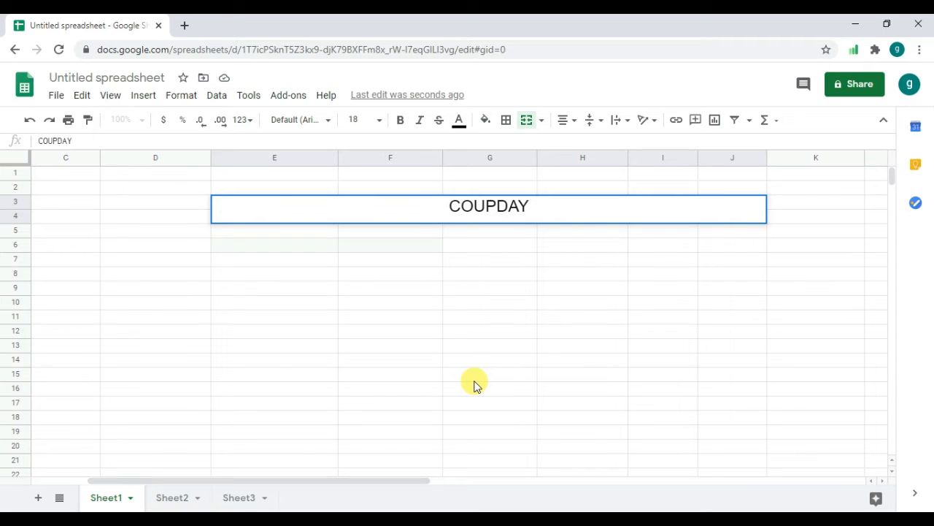
text(M)
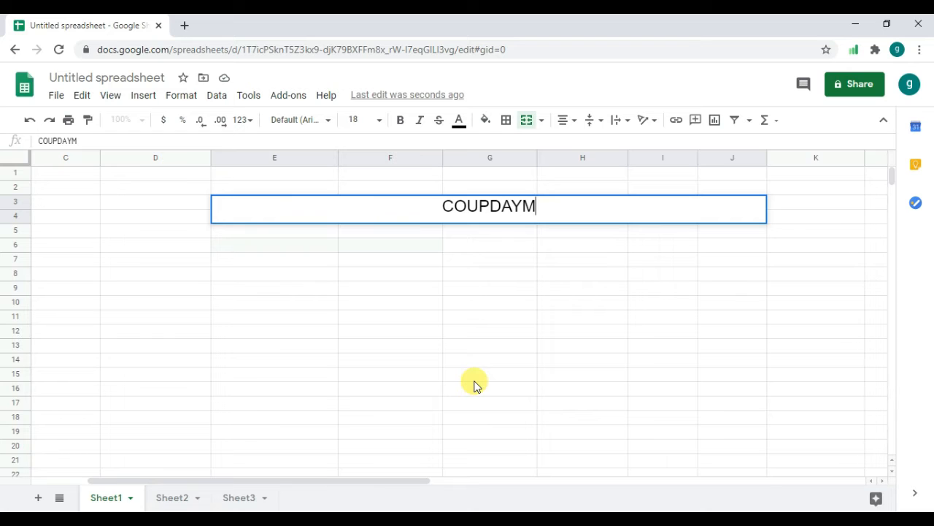
key(BackSpace)
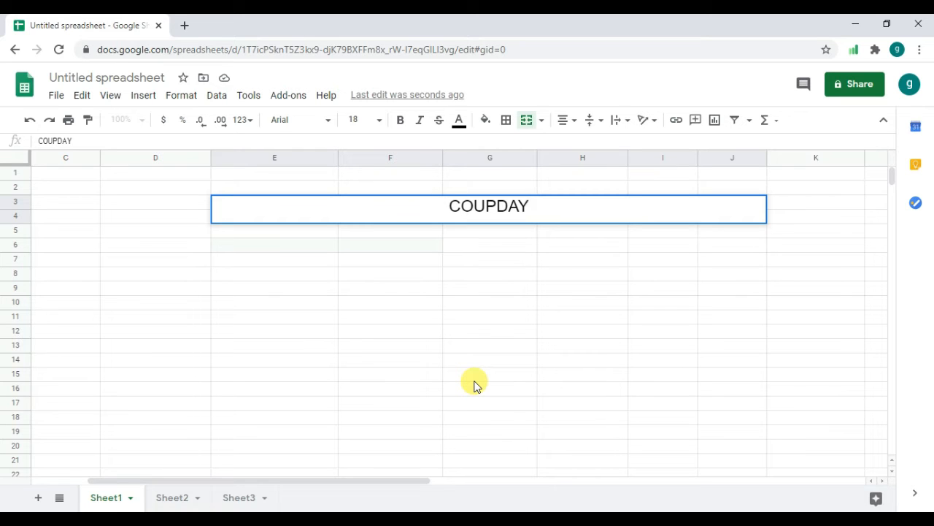
text(BNB)
key(BackSpace)
key(BackSpace)
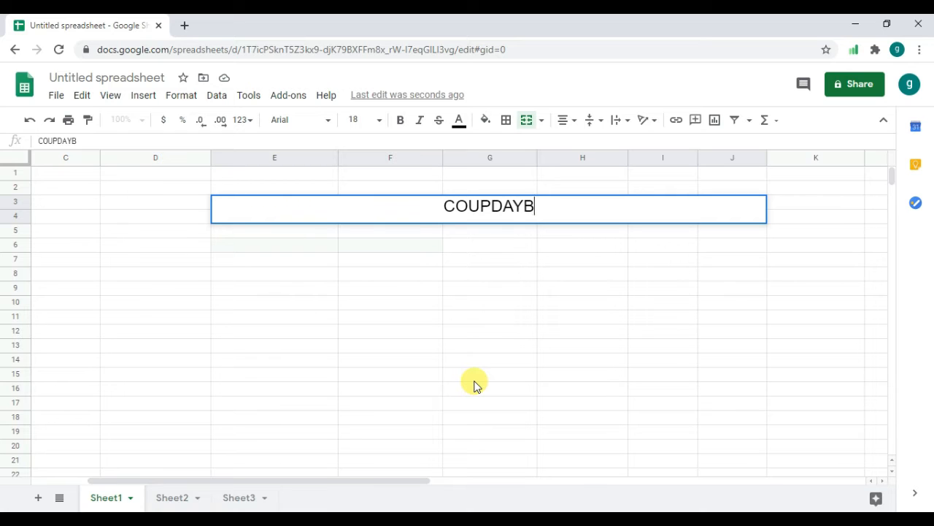
text(S FORM)
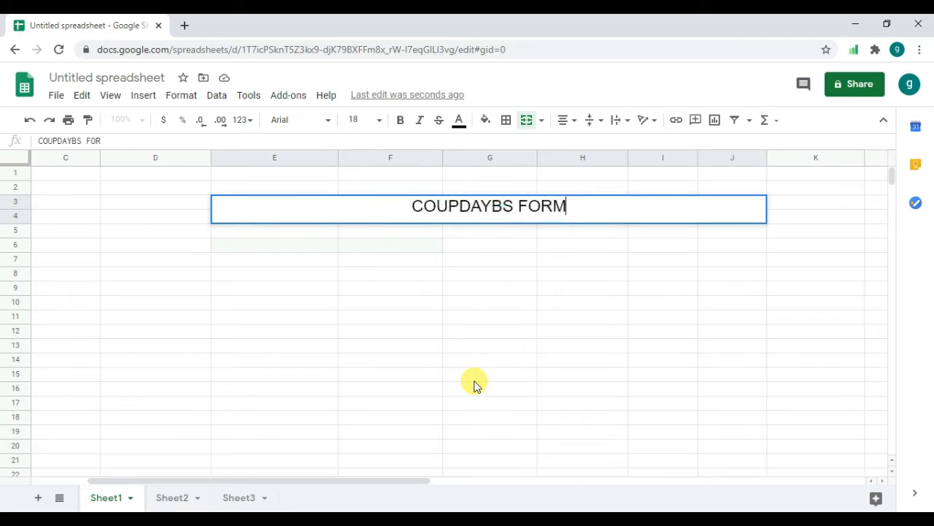
text(ULA)
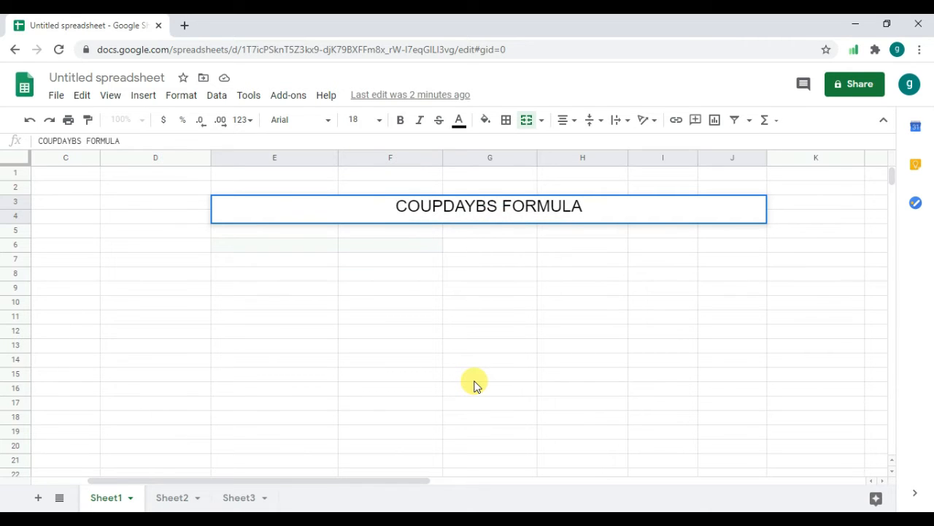
Step: Enter the label SETTLEMENT DATE in cell E7
click(305, 265)
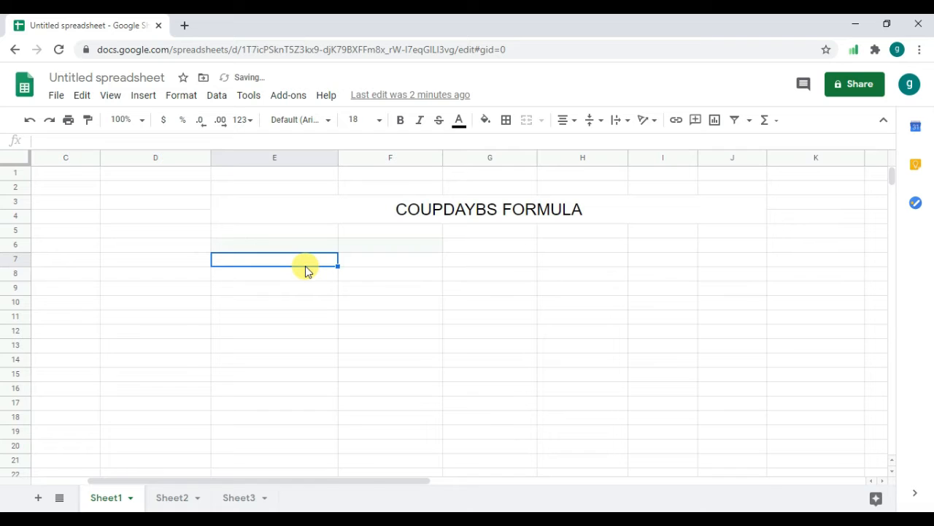
text(SETE)
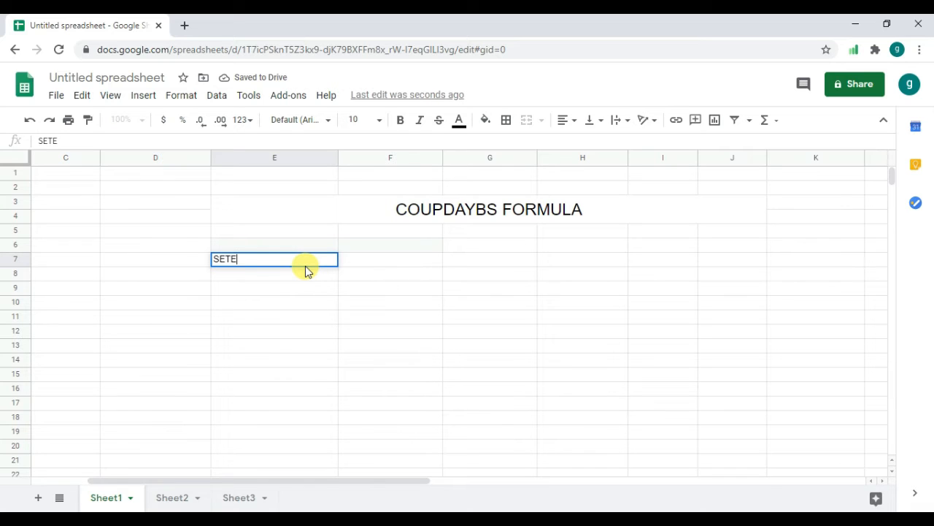
key(BackSpace)
text(TLEMENT)
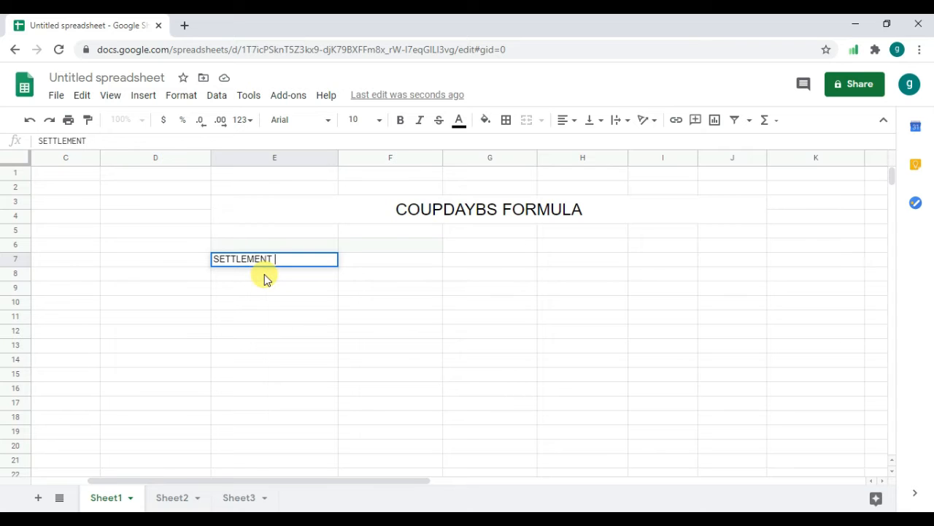
text(DATE)
key(Return)
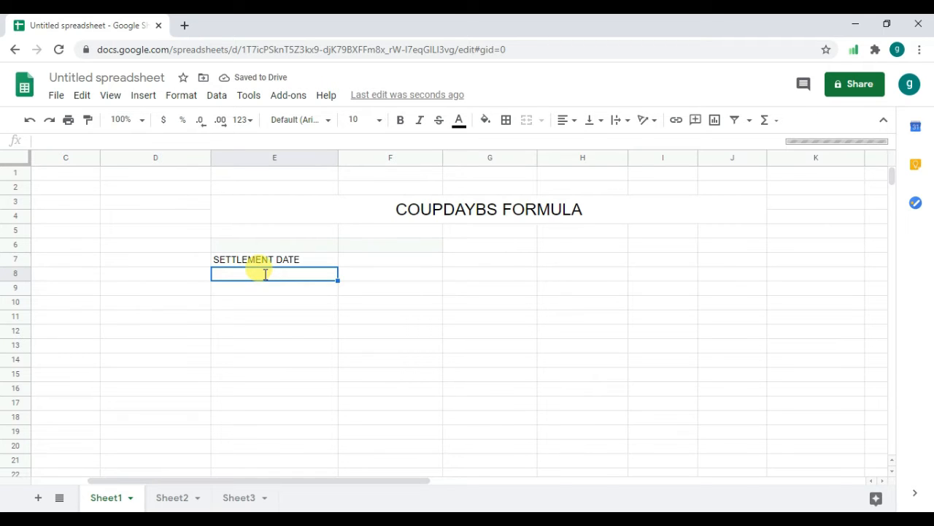
Step: Enter the label MATURTY DATA in cell E8 and FREQUENCY in cell E9
text(MAT)
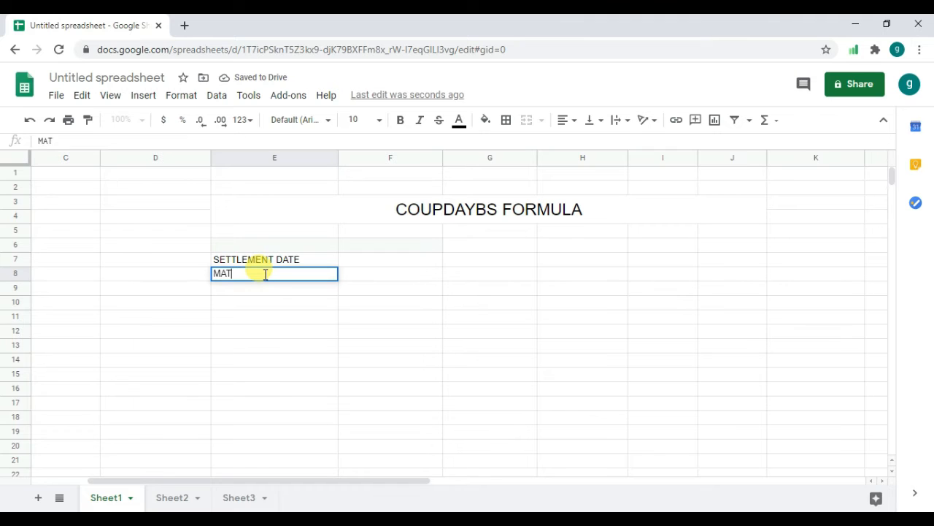
text(UR)
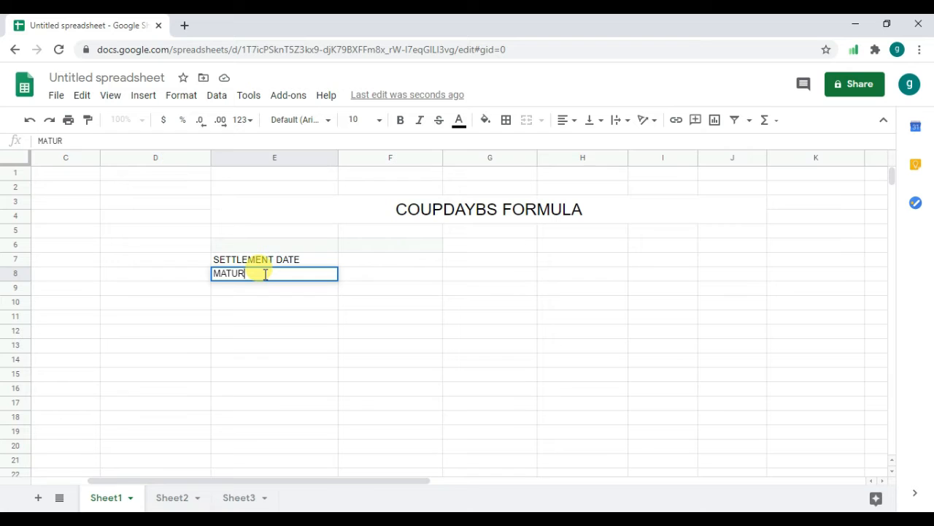
text(TY DATA)
key(Return)
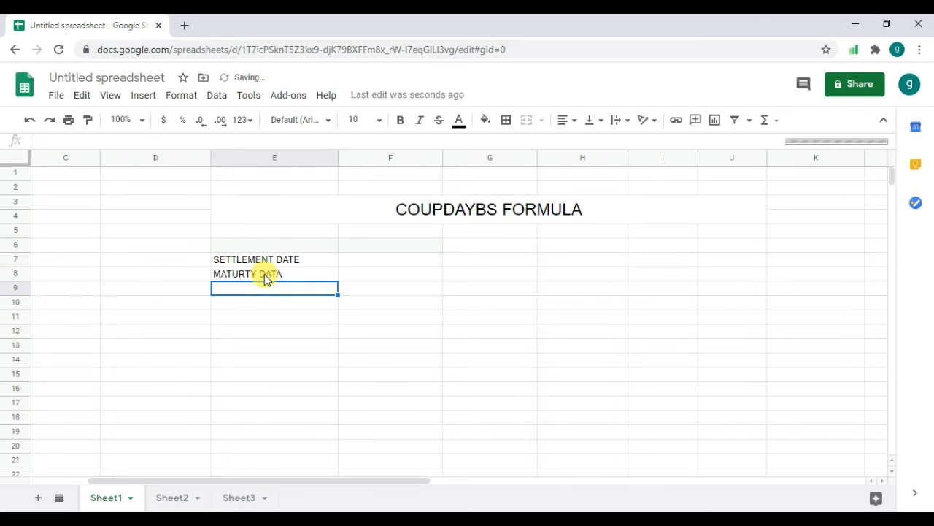
text(FRE)
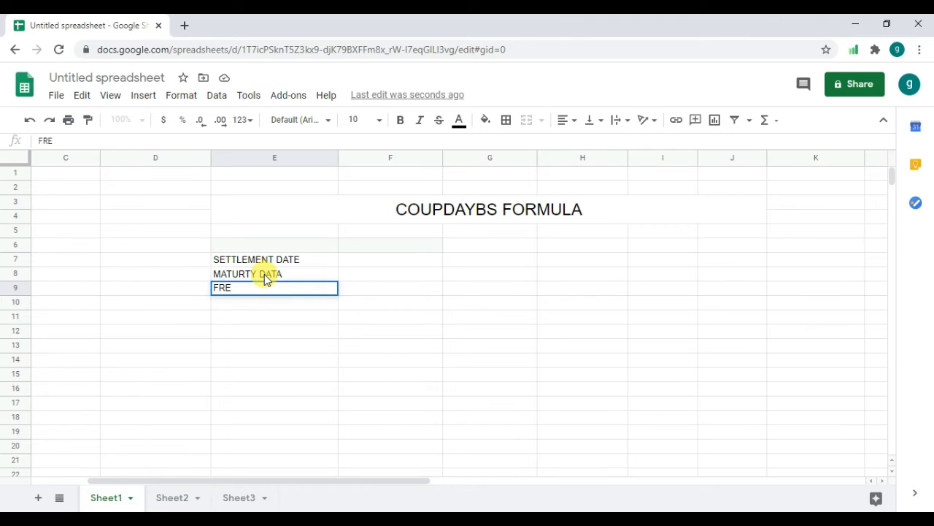
text(QUENCY)
key(Return)
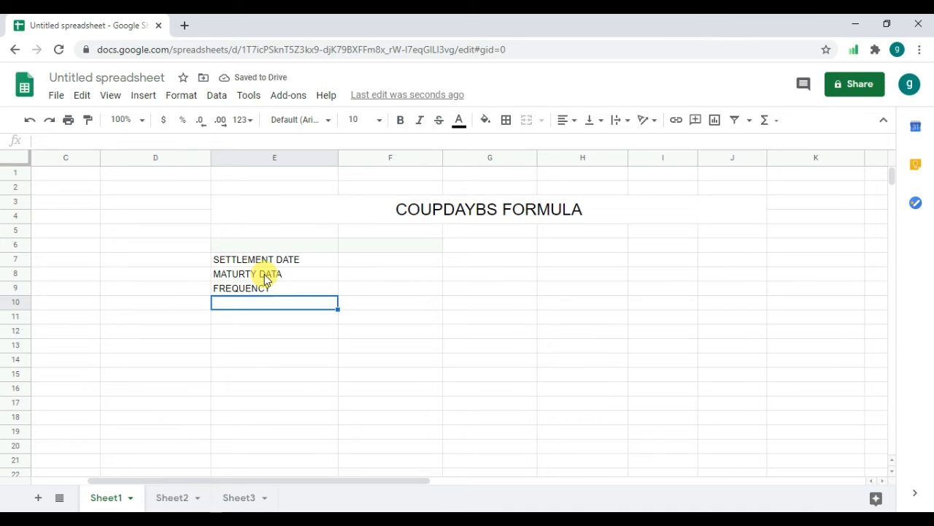
Step: Enter the label BASIS in cell E10, below the FREQUENCY label
text(AS)
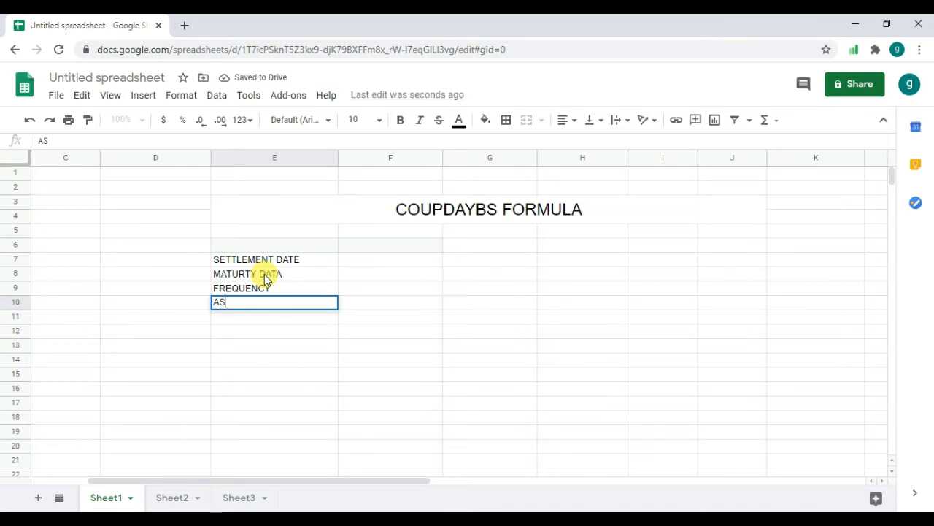
text(S)
key(BackSpace)
key(BackSpace)
key(BackSpace)
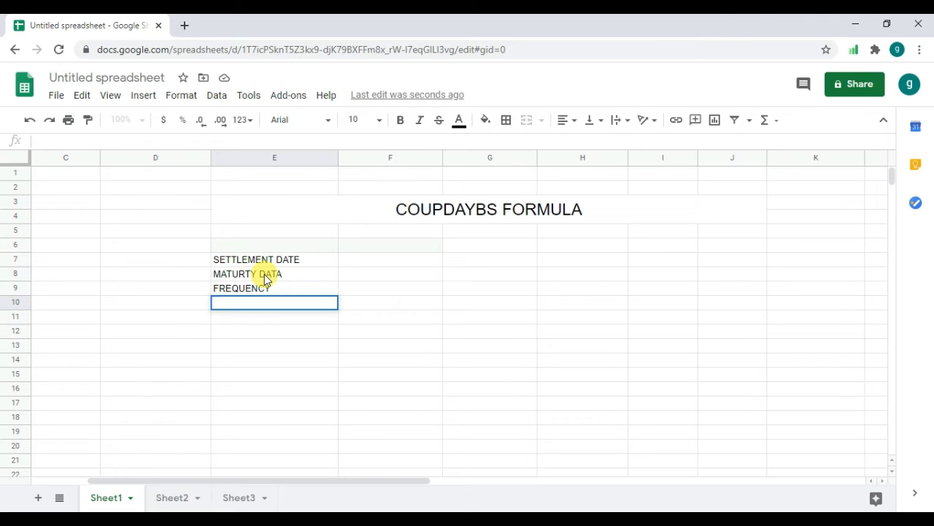
text(BASS)
key(BackSpace)
text(ISX)
key(BackSpace)
Step: Enter the settlement date 05/02/2019 in cell F7
click(378, 262)
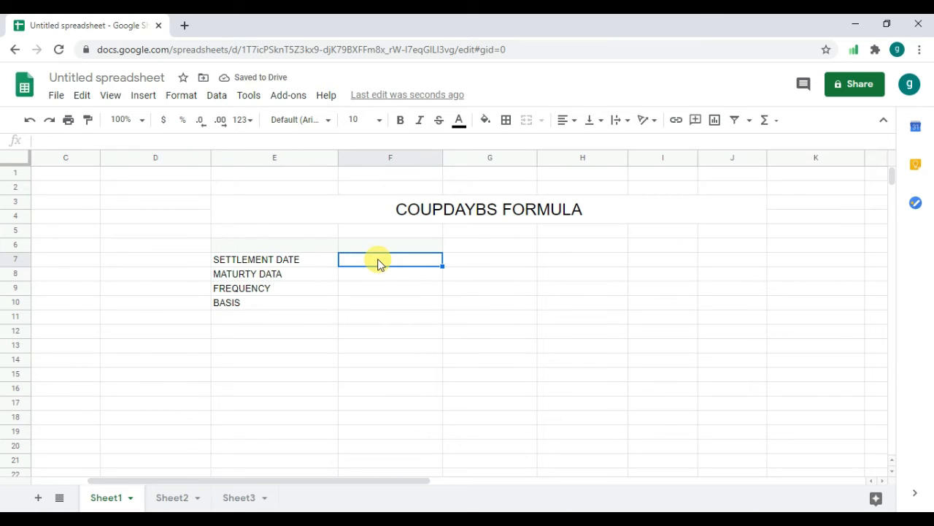
text(5/)
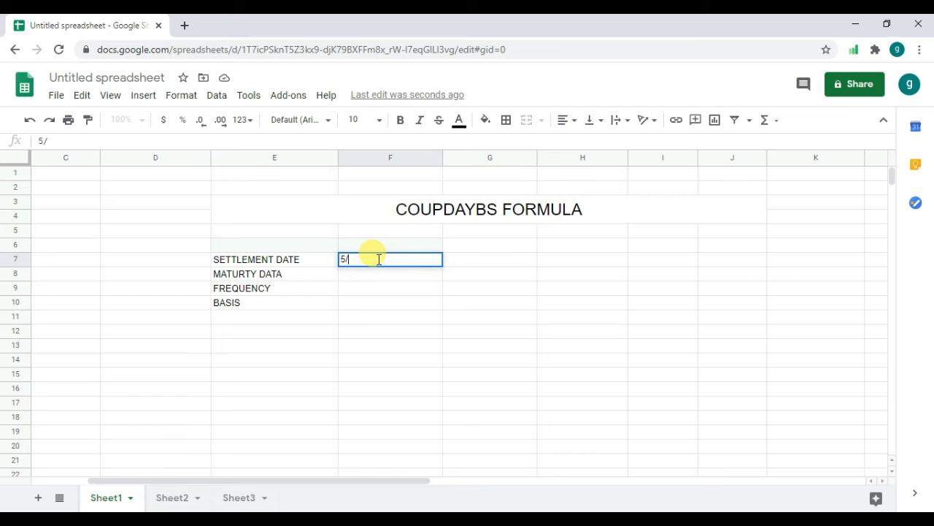
key(BackSpace)
key(BackSpace)
text(05/0)
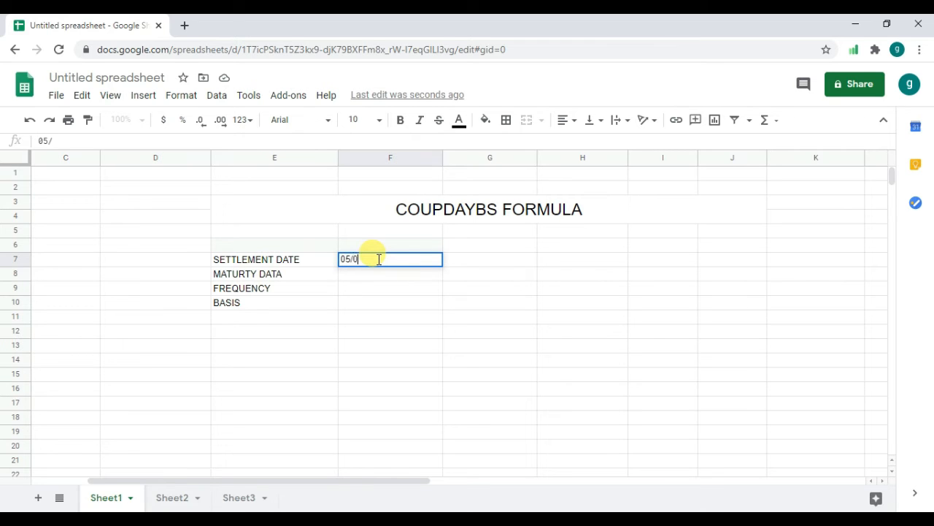
text(2/)
text(2019)
key(Return)
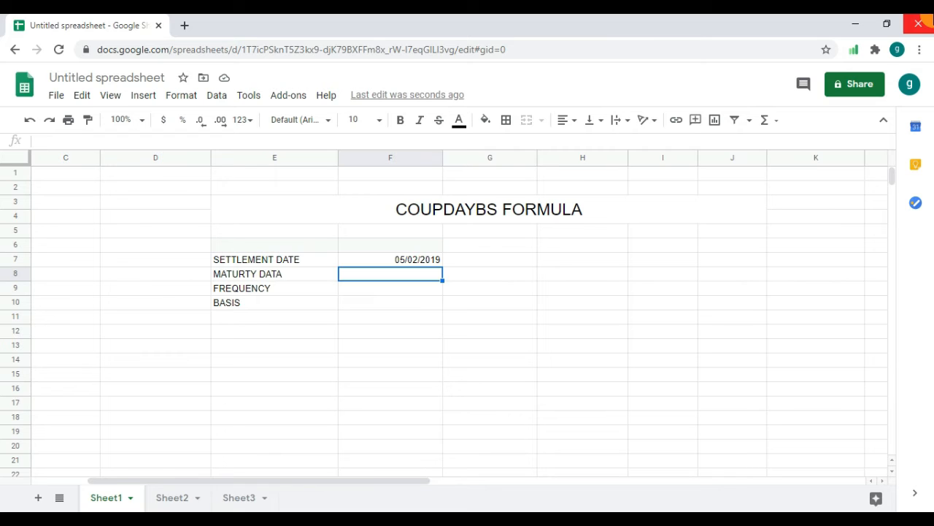
Step: Fill cells F8 to F10 with the maturity date 05/05/2019, frequency 1 and basis 1
text(05/05)
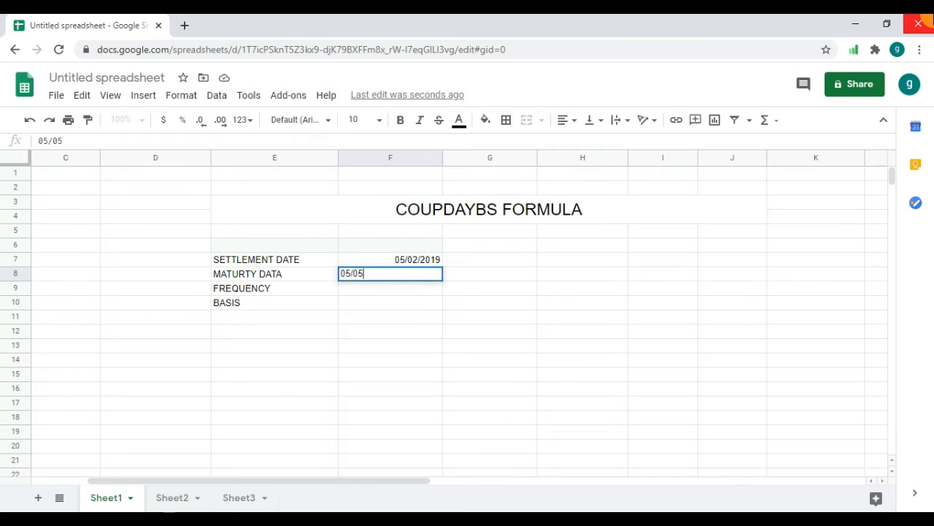
text(/2013)
key(BackSpace)
text(9)
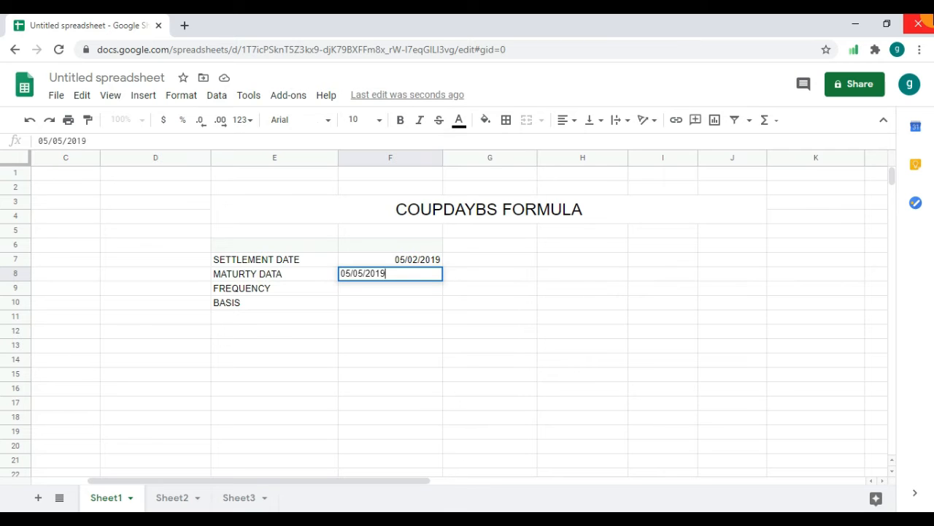
key(Return)
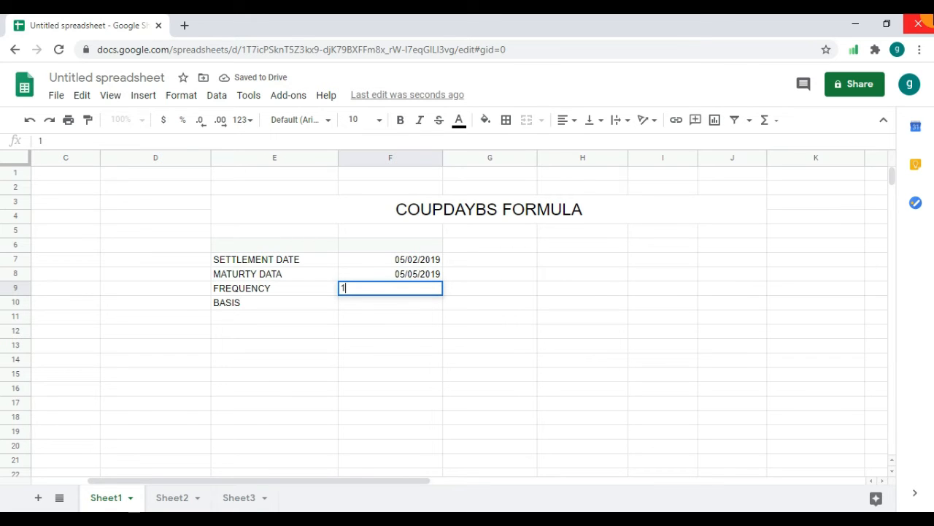
key(Return)
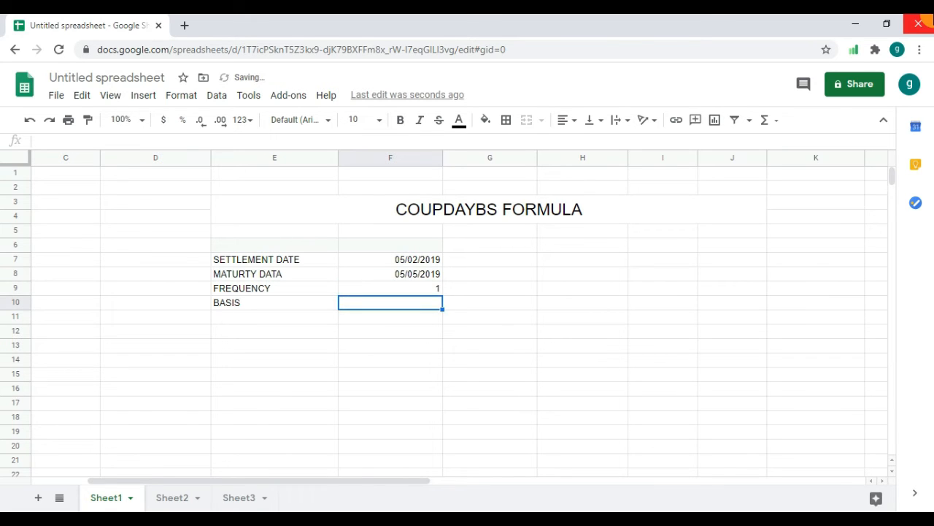
text(1)
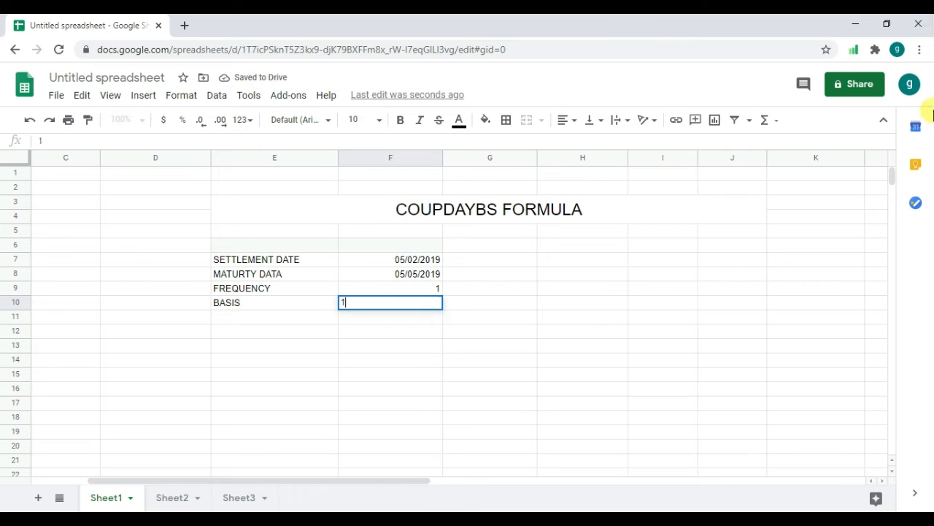
Step: Calculate the coupon days in cell G8 with the formula =COUPDAYBS(F7,F8,F9,F10)
click(500, 281)
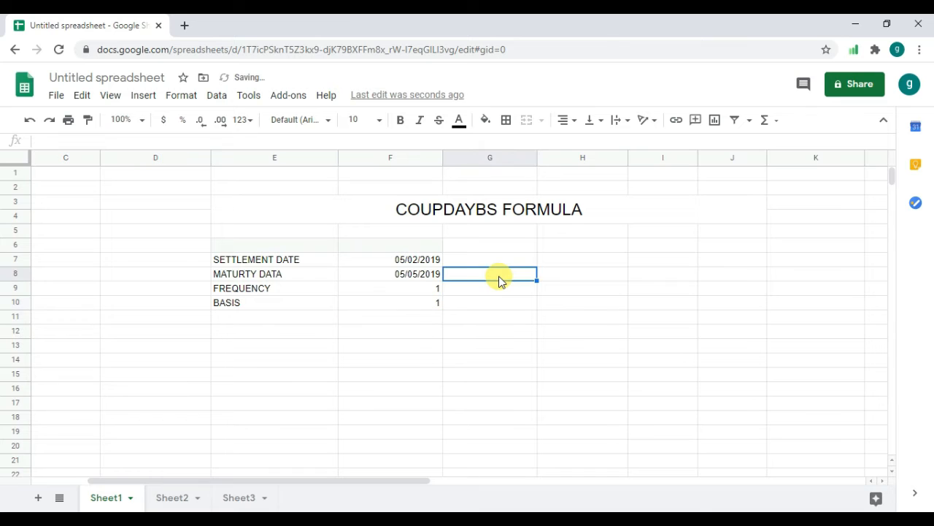
text(=)
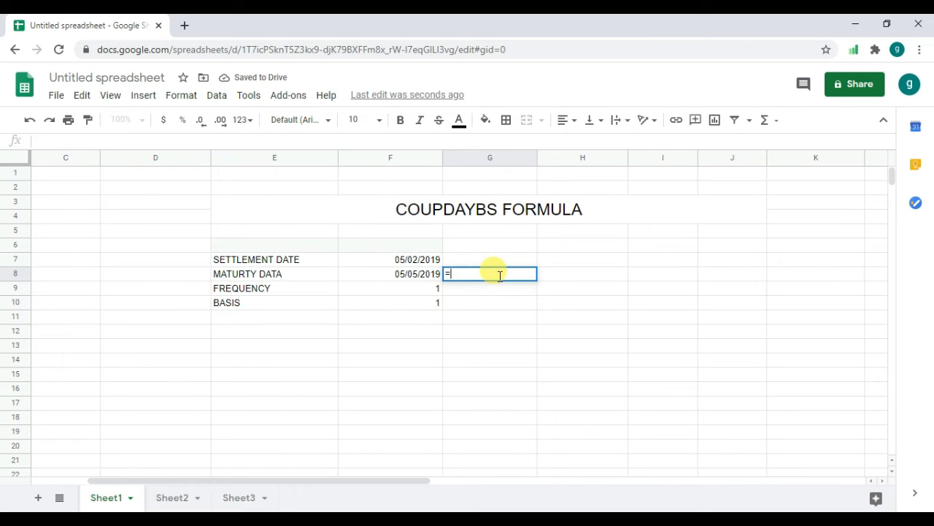
text(COUP)
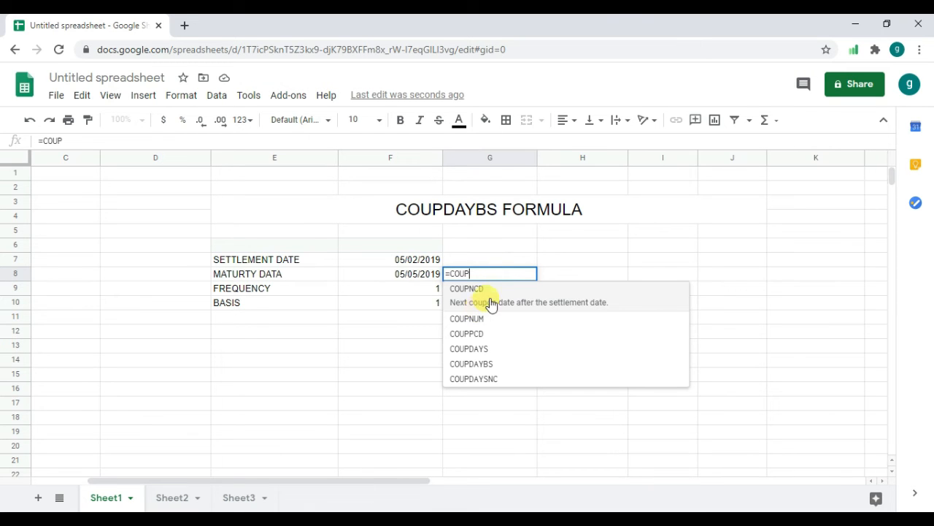
click(496, 369)
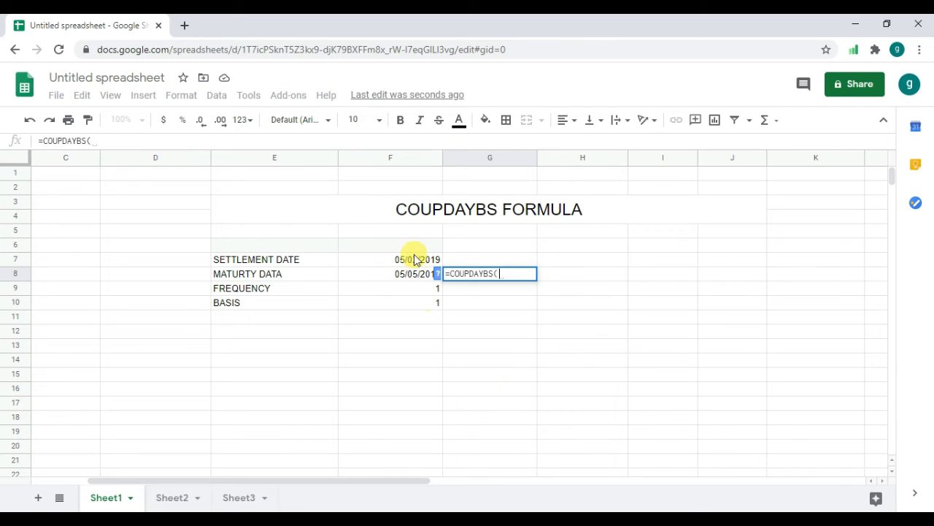
click(414, 259)
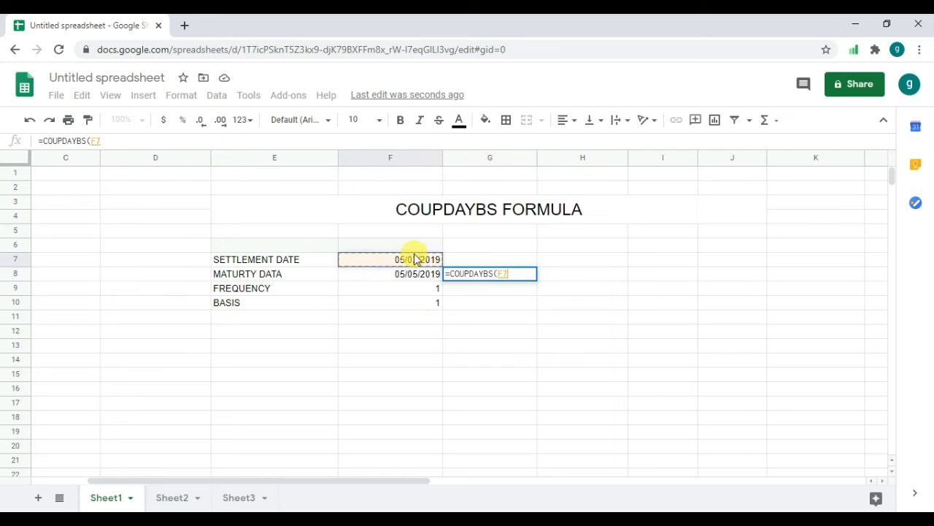
text(,)
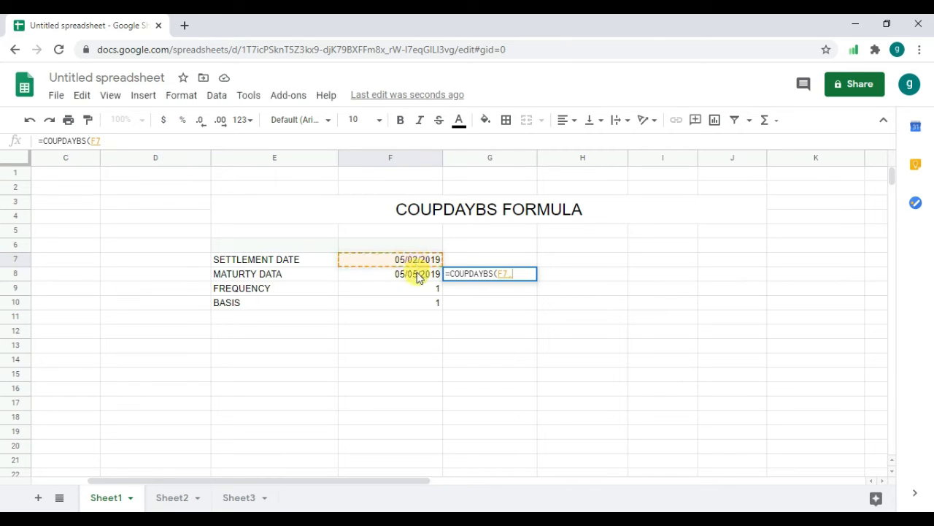
click(418, 275)
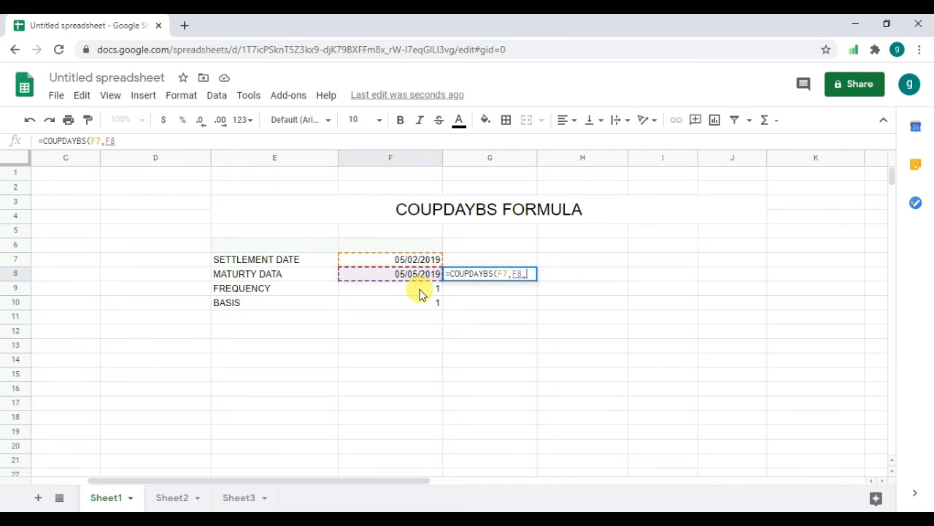
click(420, 291)
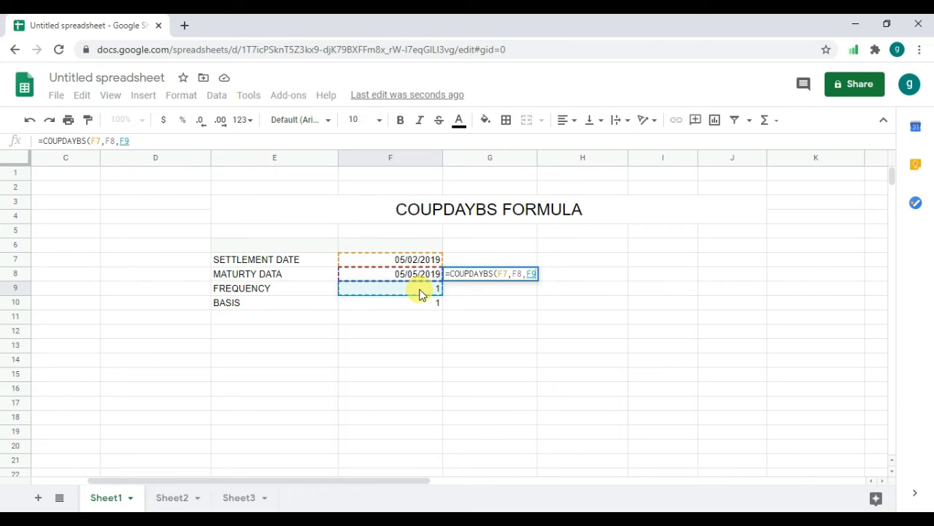
text(,)
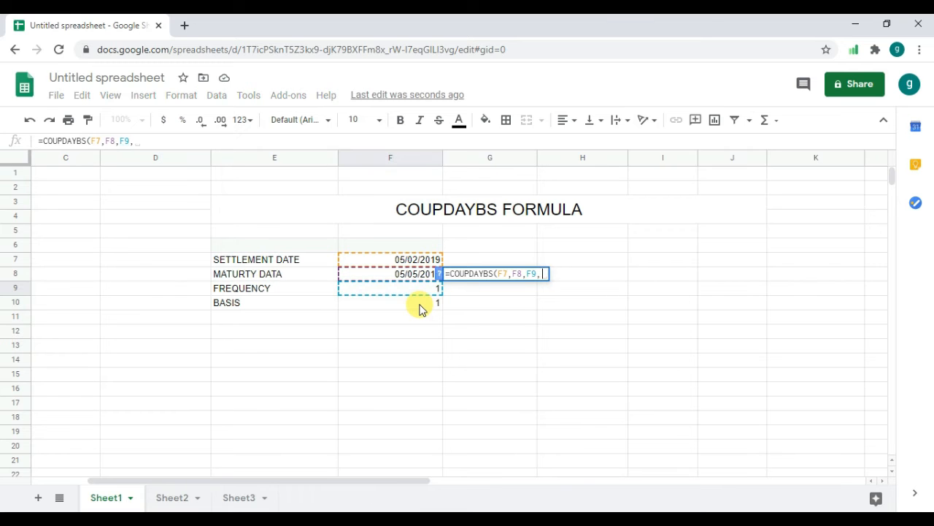
click(419, 305)
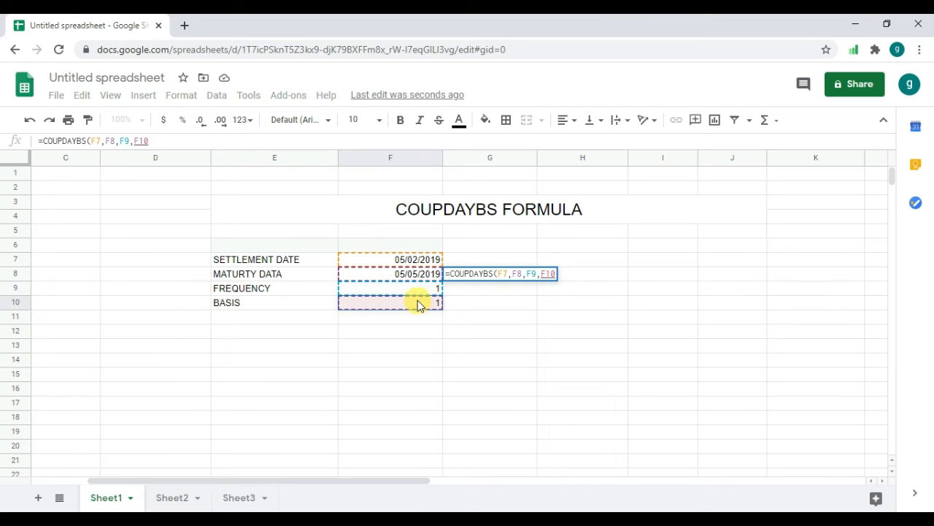
text())
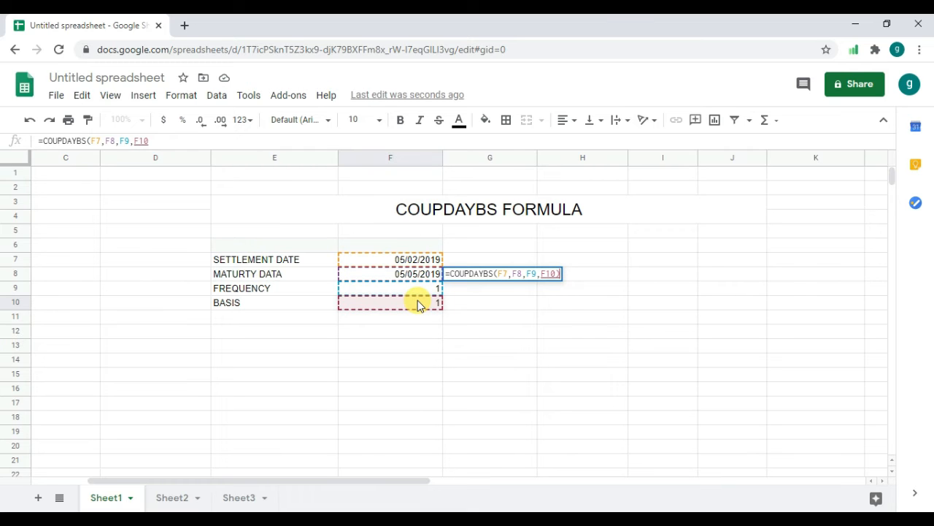
key(Return)
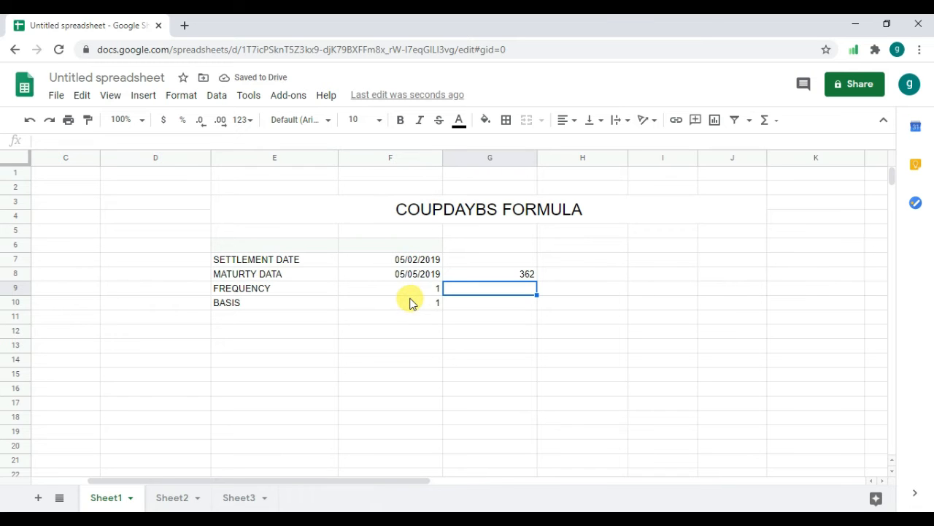
Step: Change the basis value in cell F10 to 3
click(429, 305)
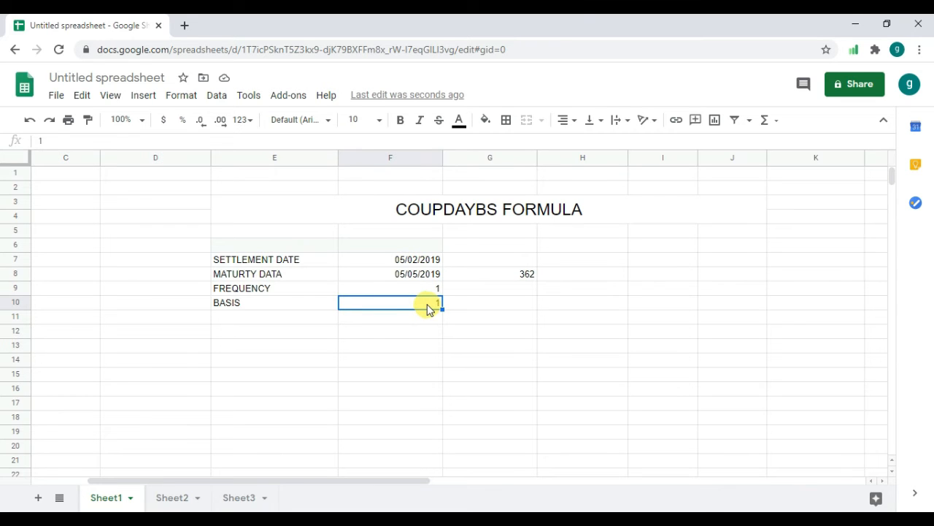
double_click(428, 305)
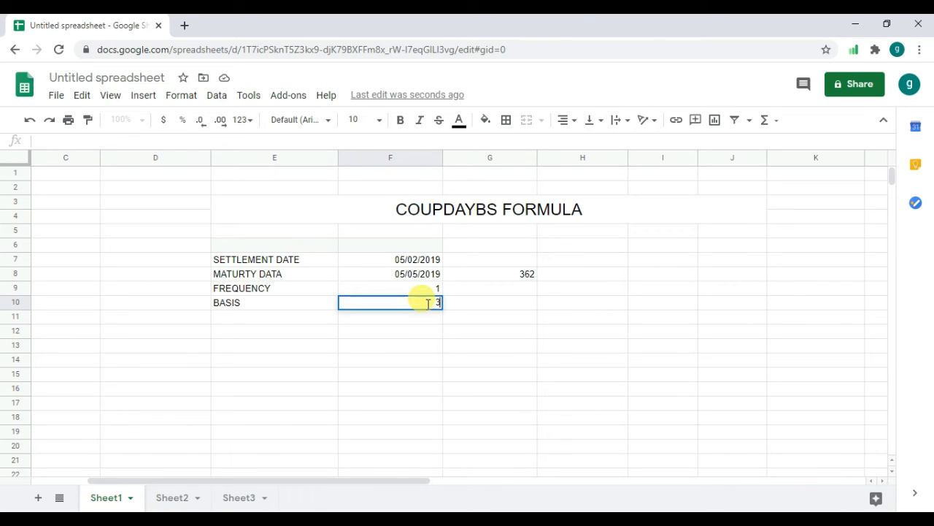
key(BackSpace)
text(3)
key(Return)
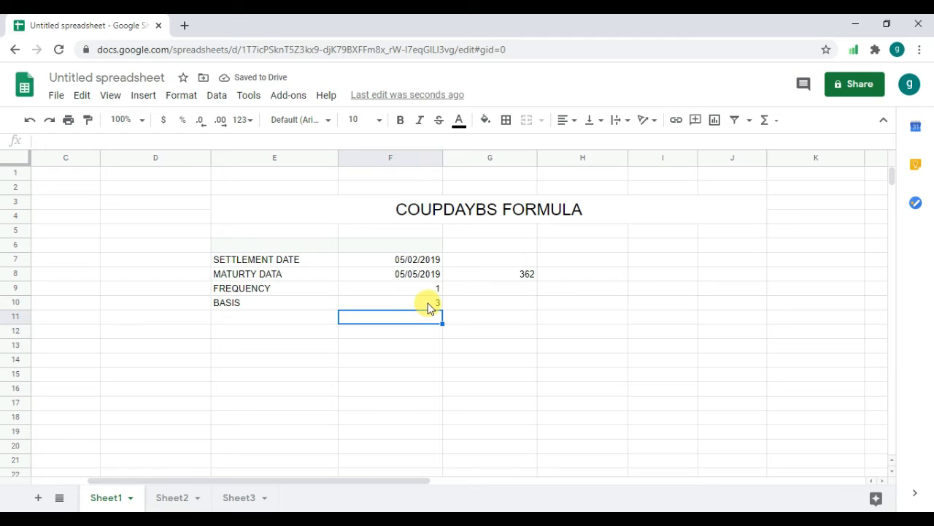
click(430, 305)
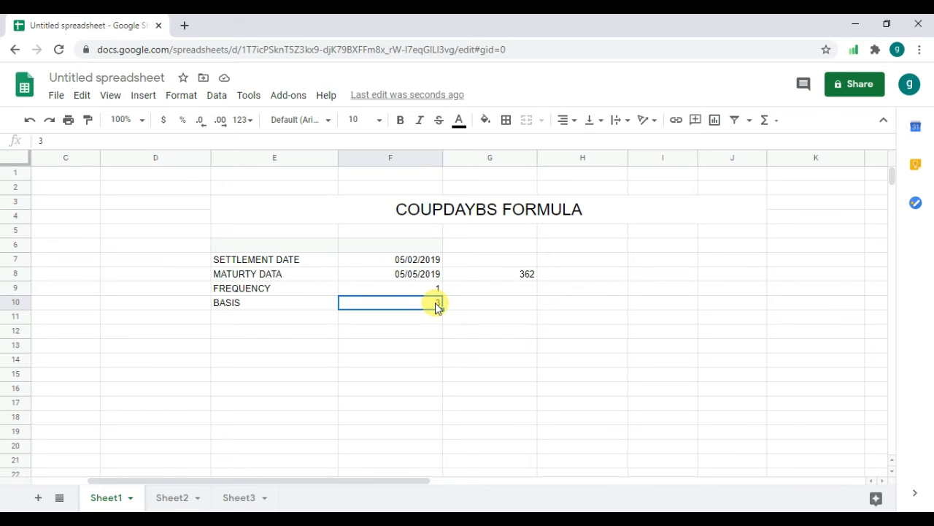
Step: On Sheet2, enter the title COUPDAYS FORMULA in the merged cell spanning E1 to H2
click(176, 503)
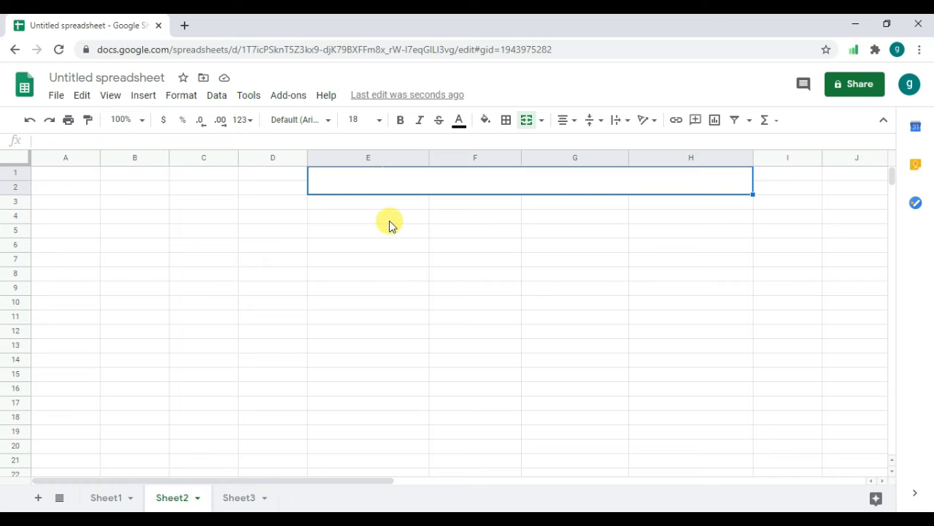
text(COUP)
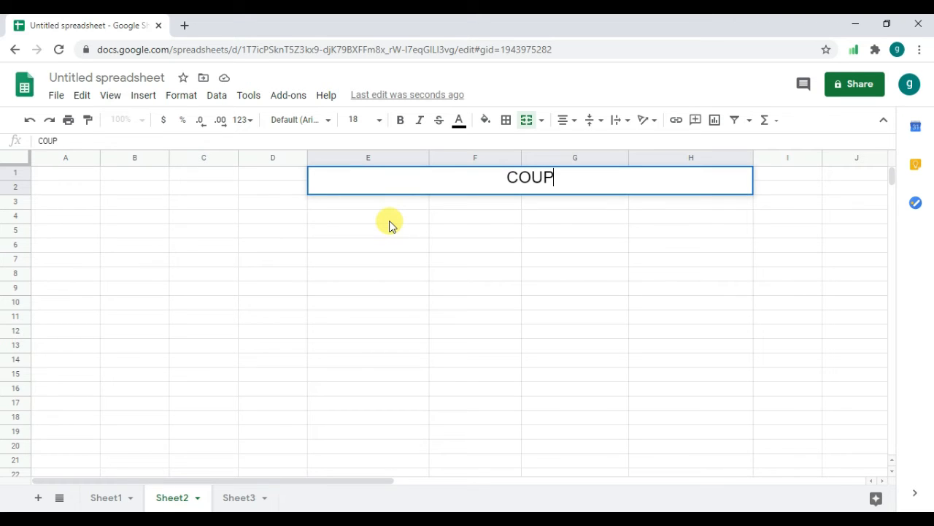
text(DA)
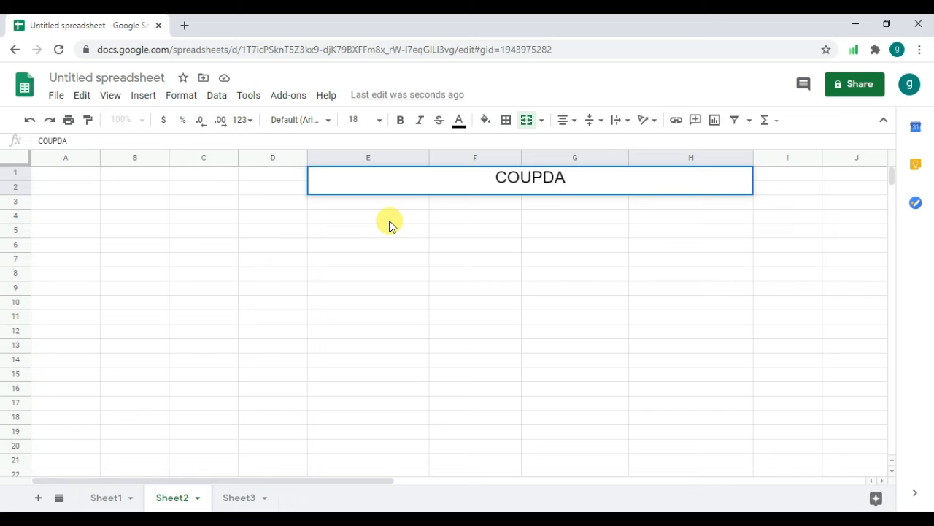
text(YS)
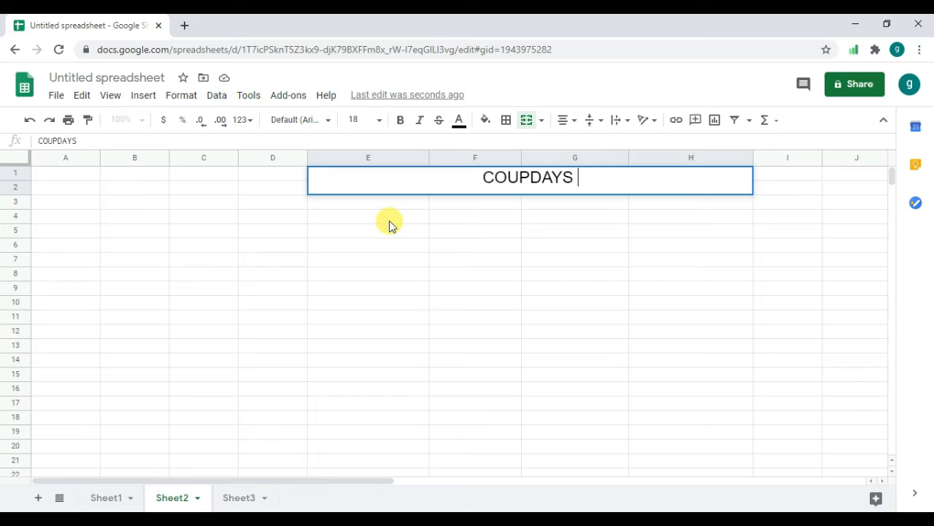
text( FORMULA)
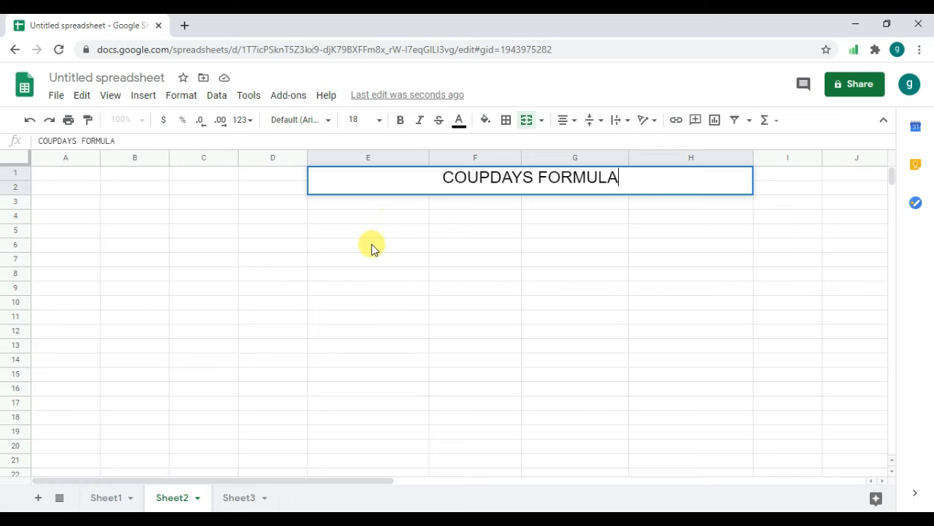
Step: Enter the label SETTLEMENT DATE in cell E6 of Sheet2
click(371, 244)
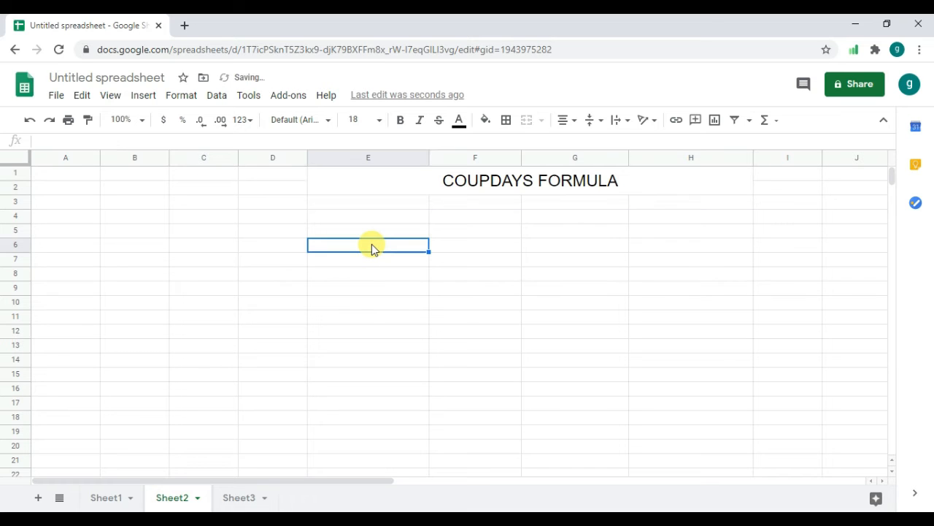
text(SE)
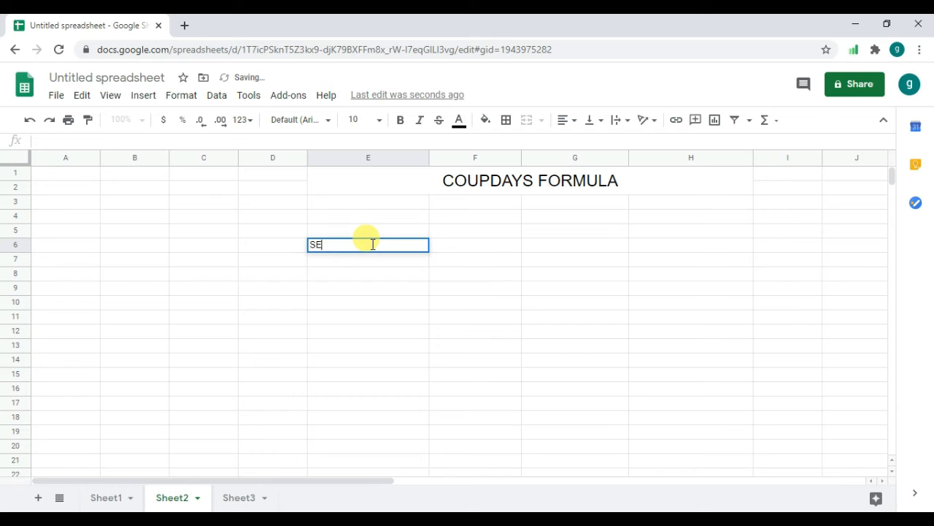
text(TTLE)
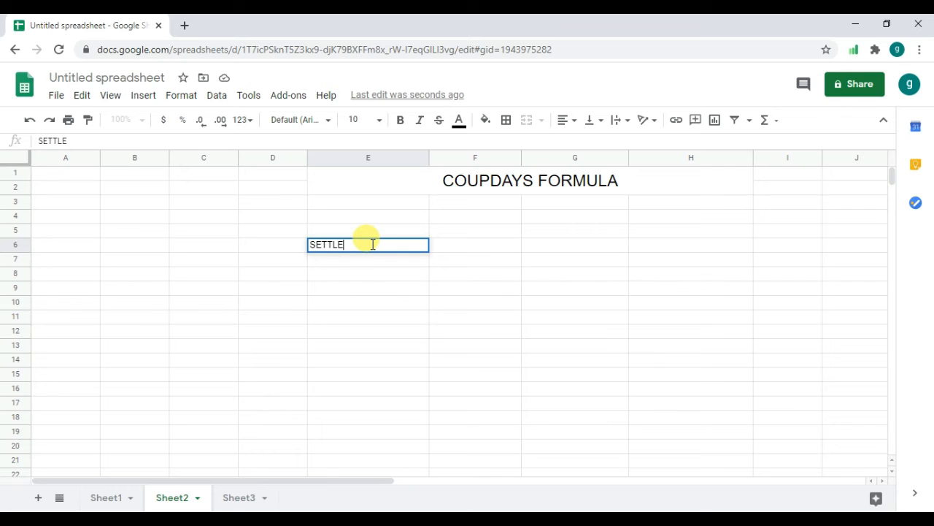
text(MENT DATE)
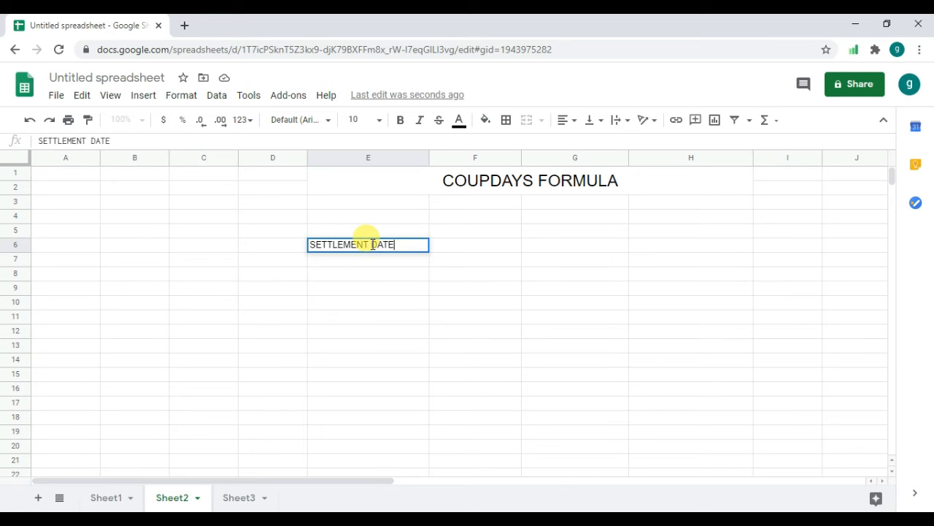
key(Return)
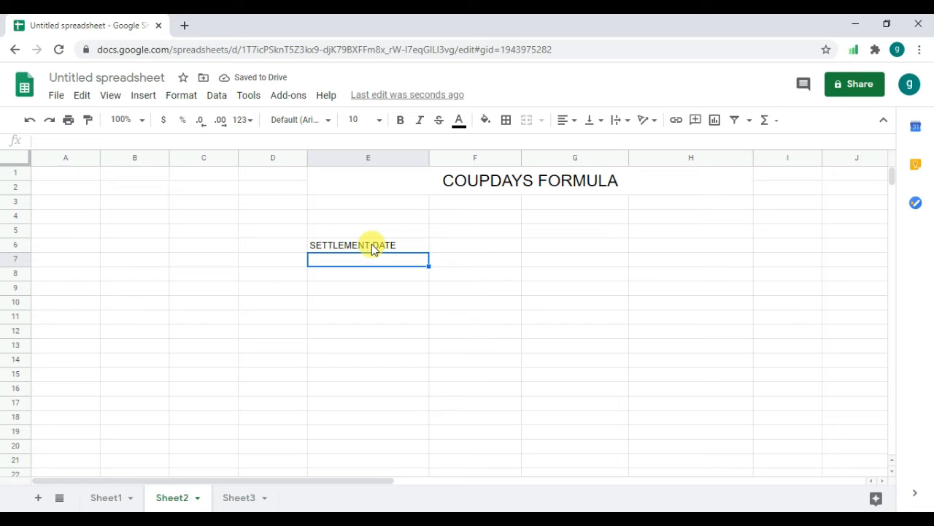
Step: Enter the label MATURITY DATE in cell E7, below the SETTLEMENT DATE label
text(MA)
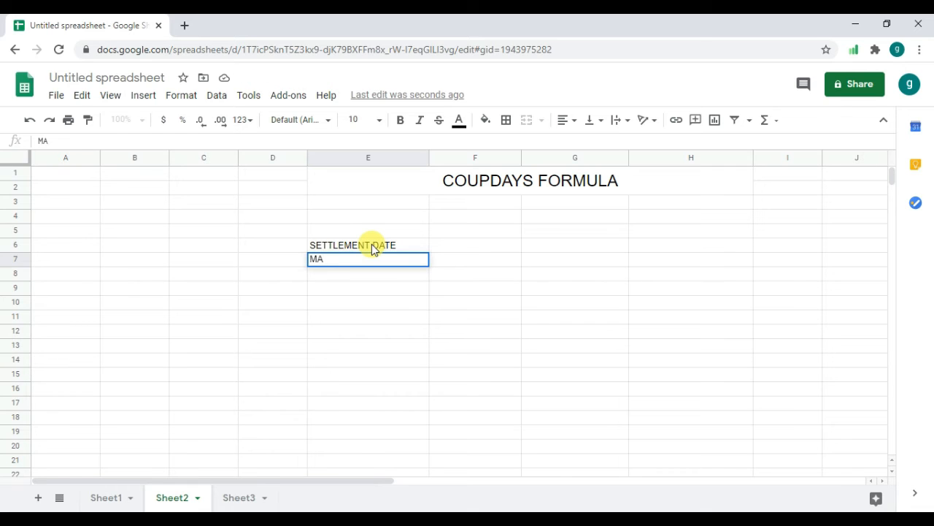
text(TUR)
text(TY)
key(BackSpace)
key(BackSpace)
text(ITY )
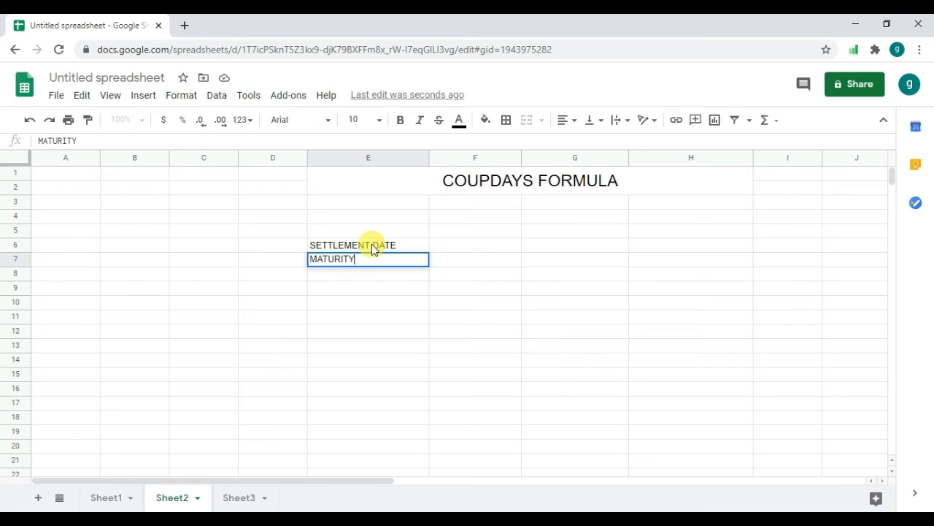
text(DATA)
key(BackSpace)
text(E)
key(Return)
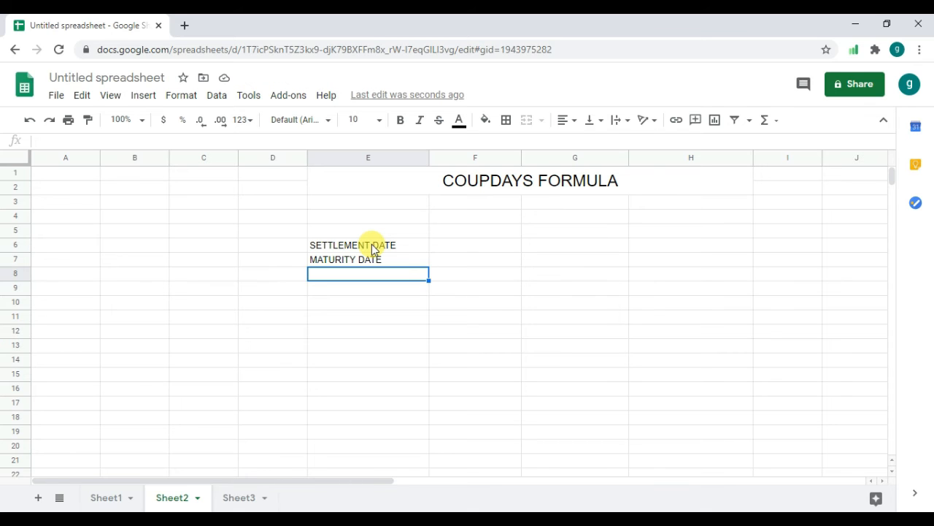
Step: Enter the label FREQUENCY in cell E8 and the label BASIS in cell E9
text(F)
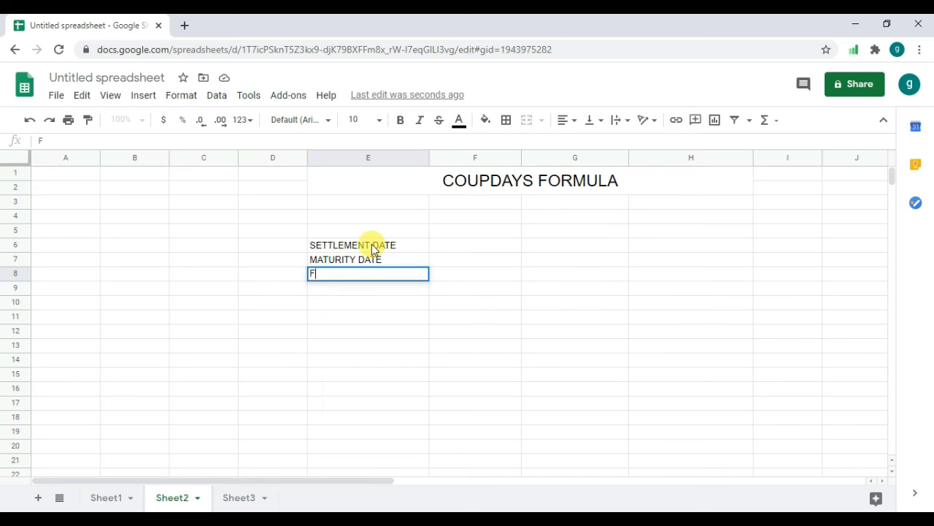
text(REQUENCY)
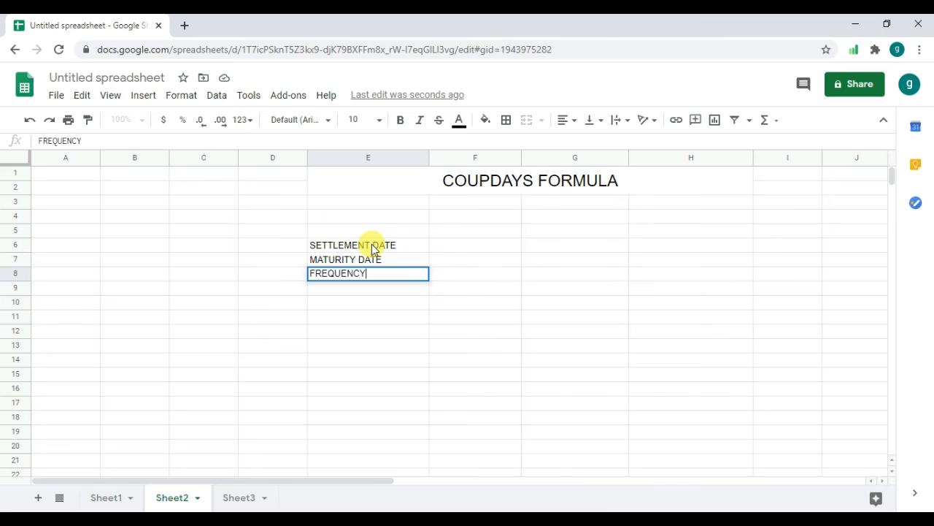
key(Return)
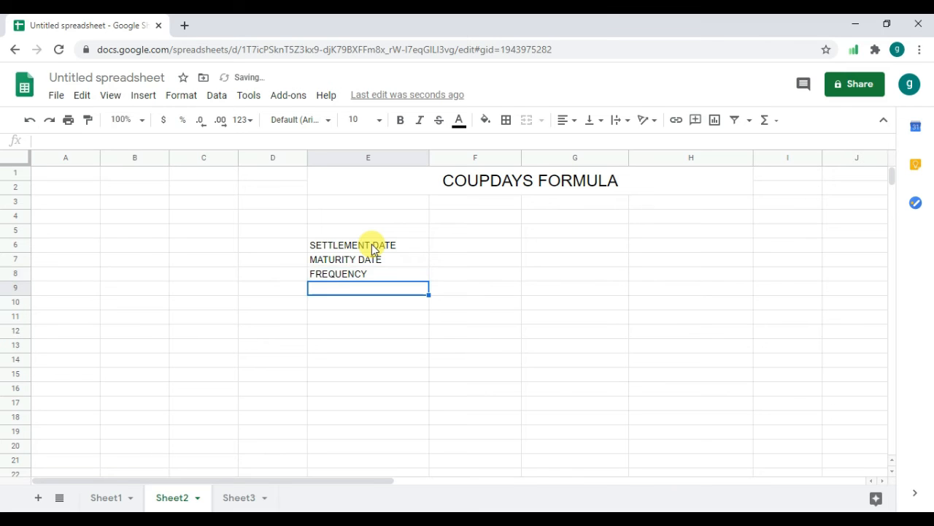
text(BA)
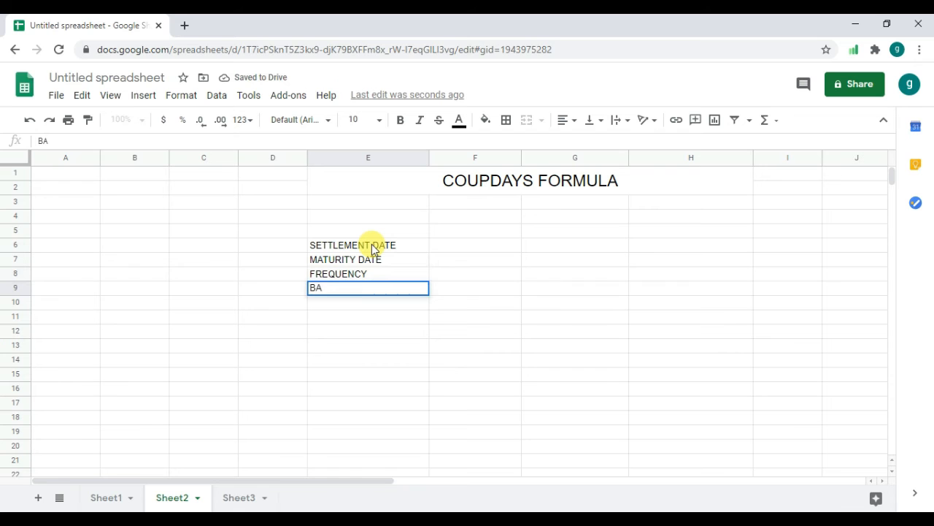
text(SIS)
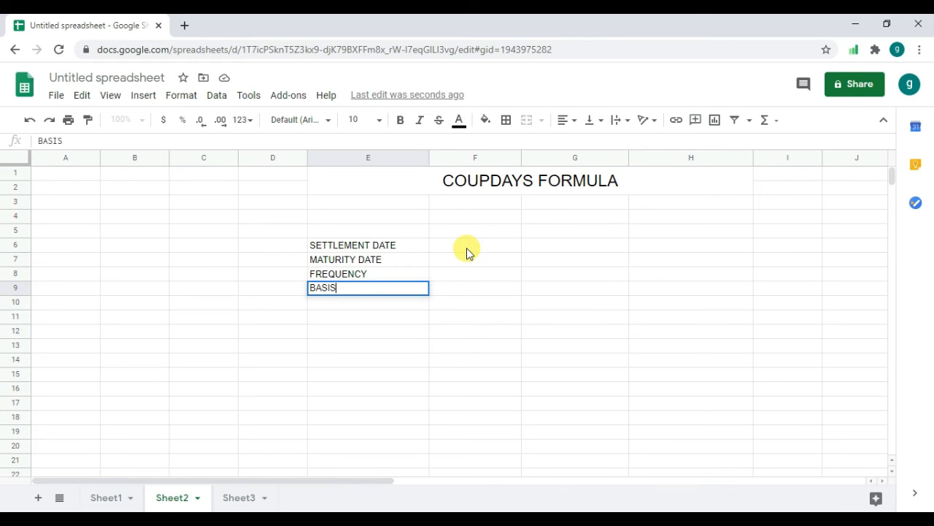
click(467, 248)
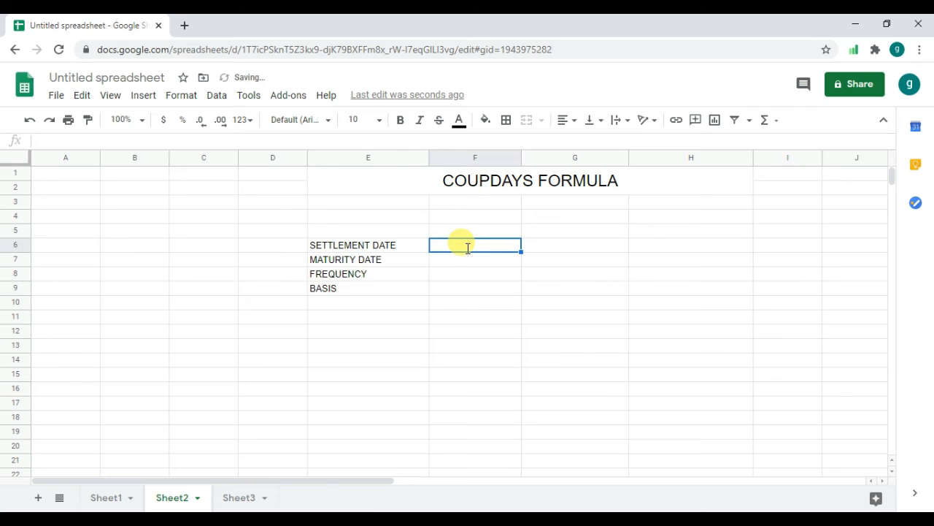
Step: Enter the settlement date 10/01/2019 in cell F6 and the maturity date 15/04/2019 in cell F7 of Sheet2
text(10/0)
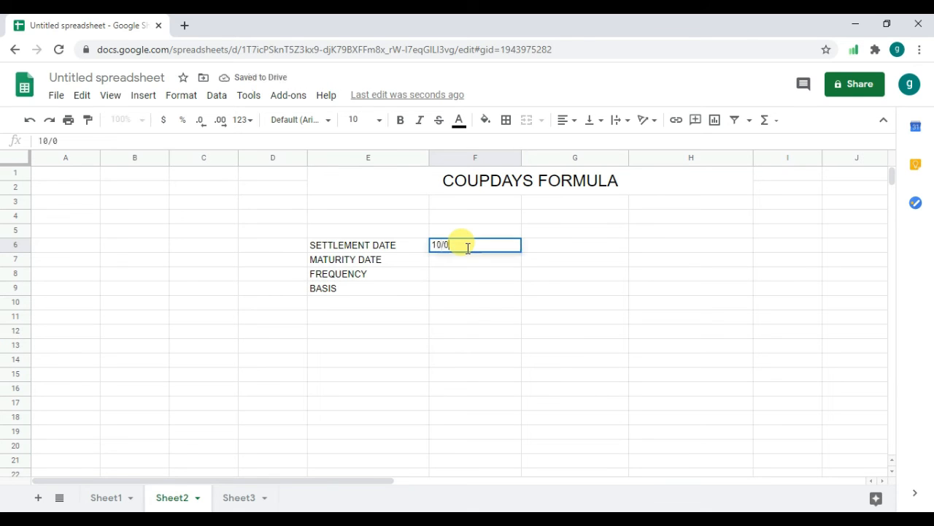
text(2019)
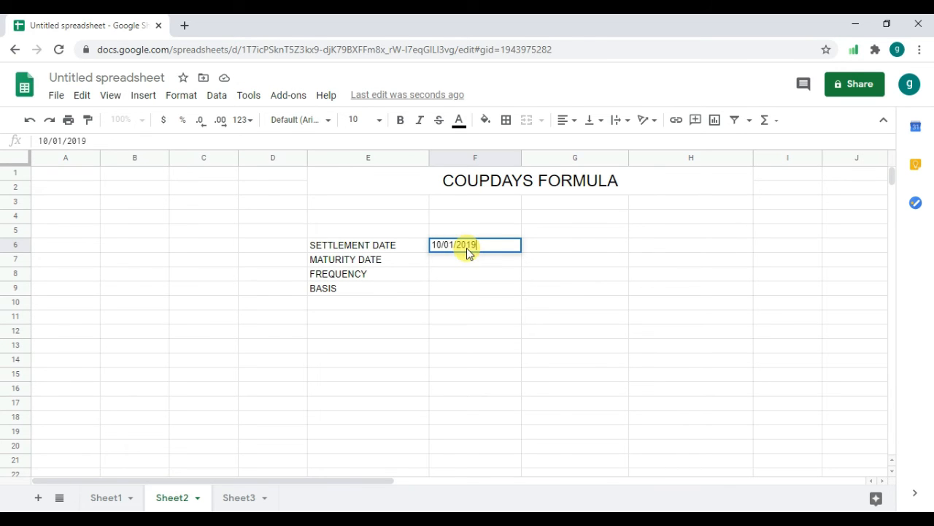
key(Return)
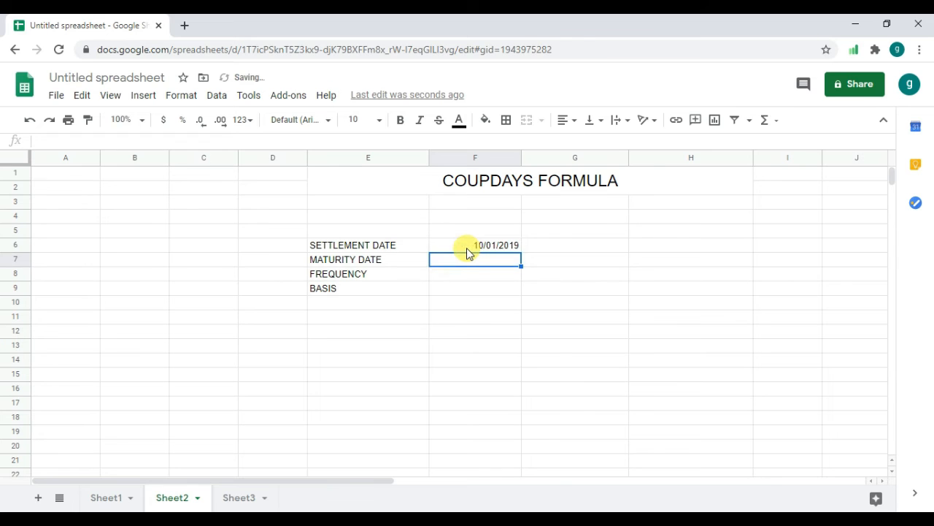
text(15/)
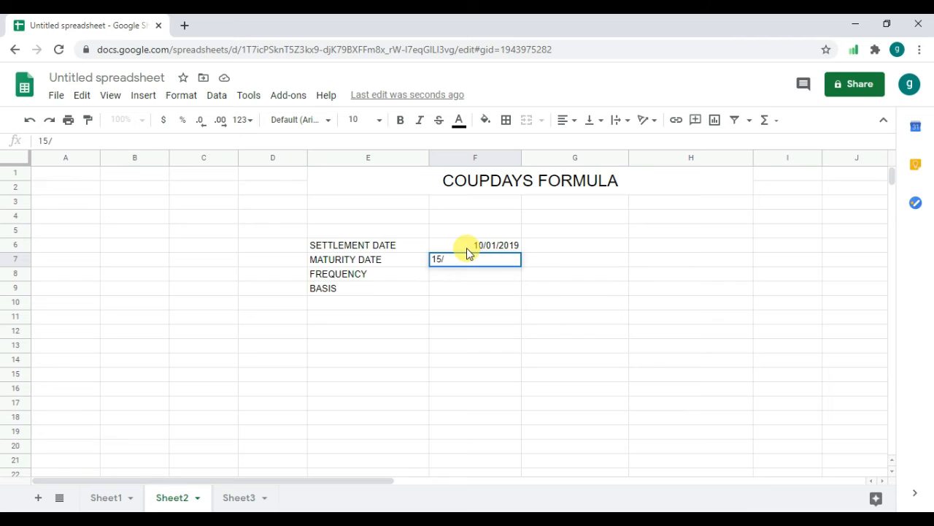
text(04/2019)
key(Return)
Step: Enter 1 as the frequency in cell F8 and 1 as the basis in cell F9
text(1)
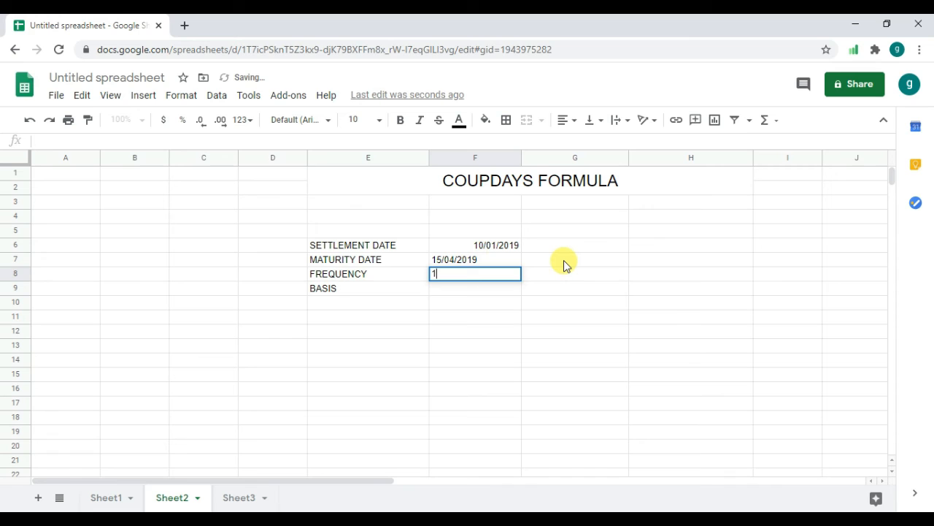
key(Return)
text(1)
key(Return)
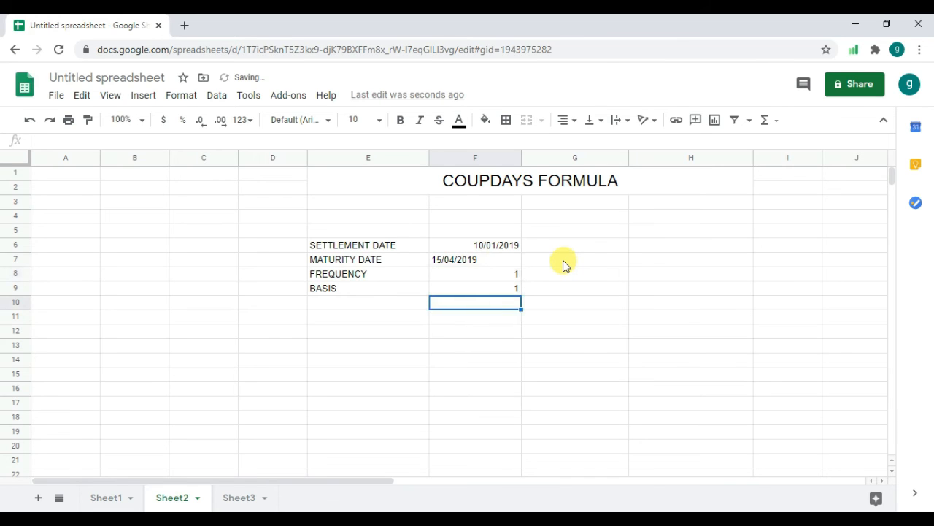
Step: Try to calculate the days in the coupon period in cell G7 with the formula =COUPDAYS(F6,F7,F8,F9)
click(563, 260)
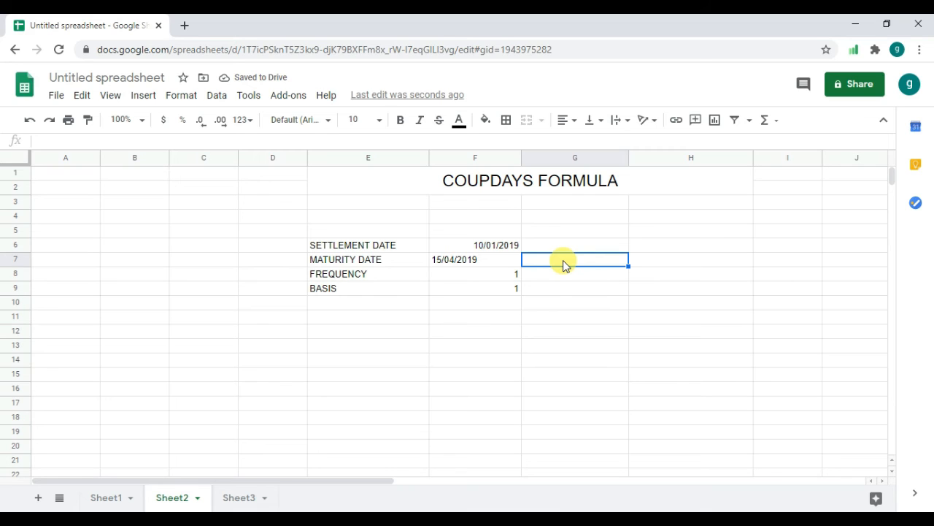
text(=)
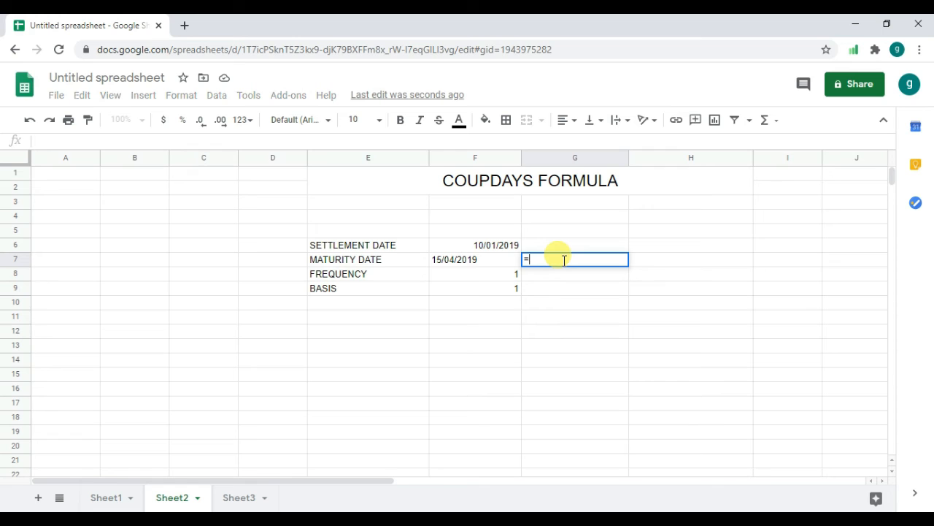
text(COUP)
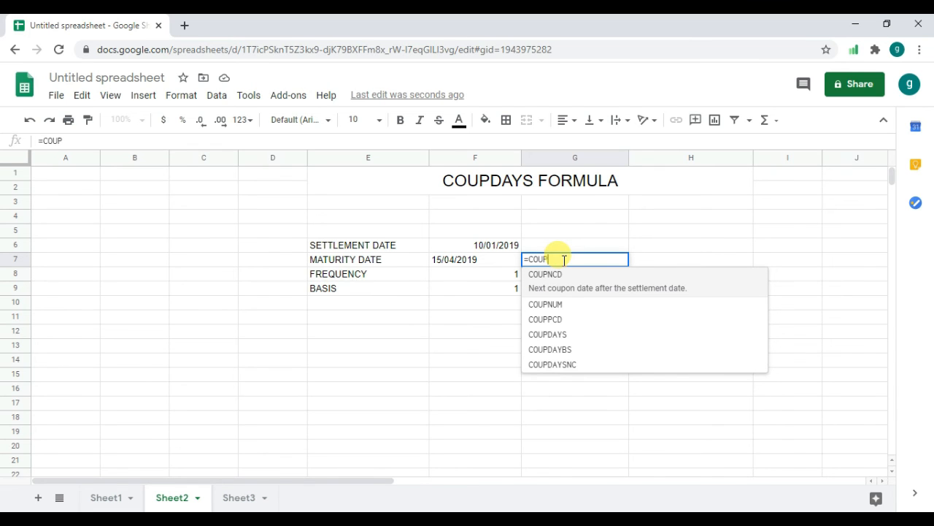
click(566, 338)
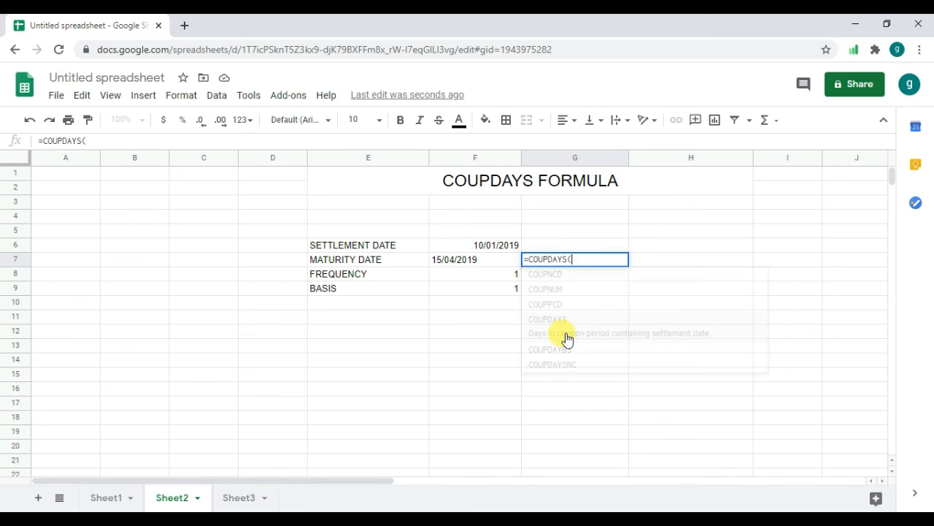
click(493, 249)
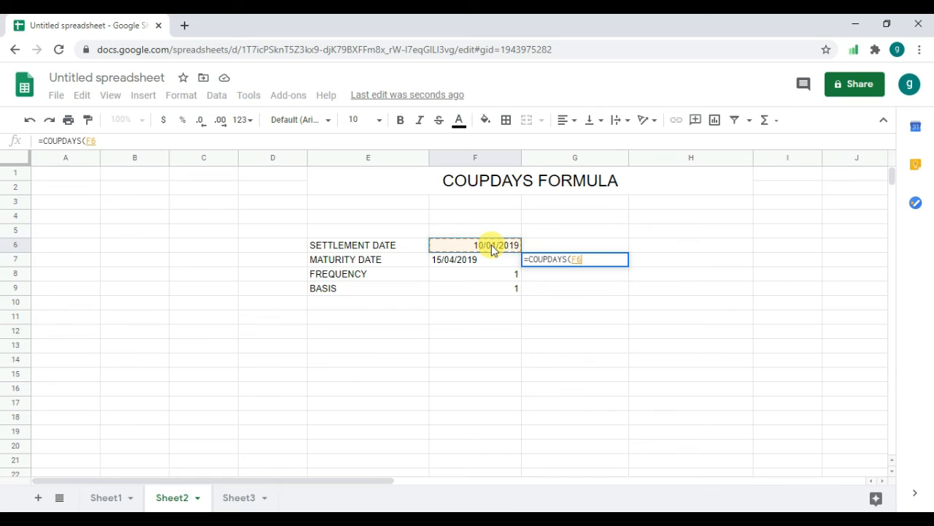
text(,)
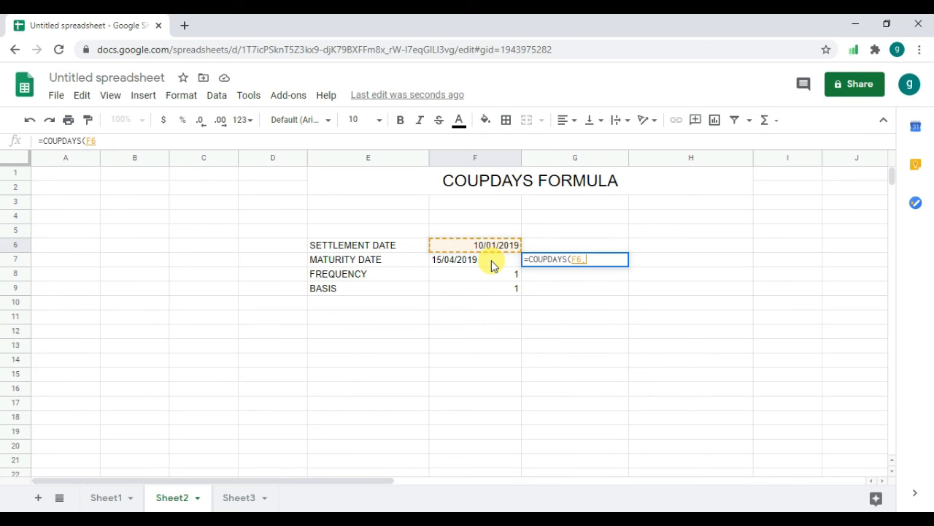
click(492, 266)
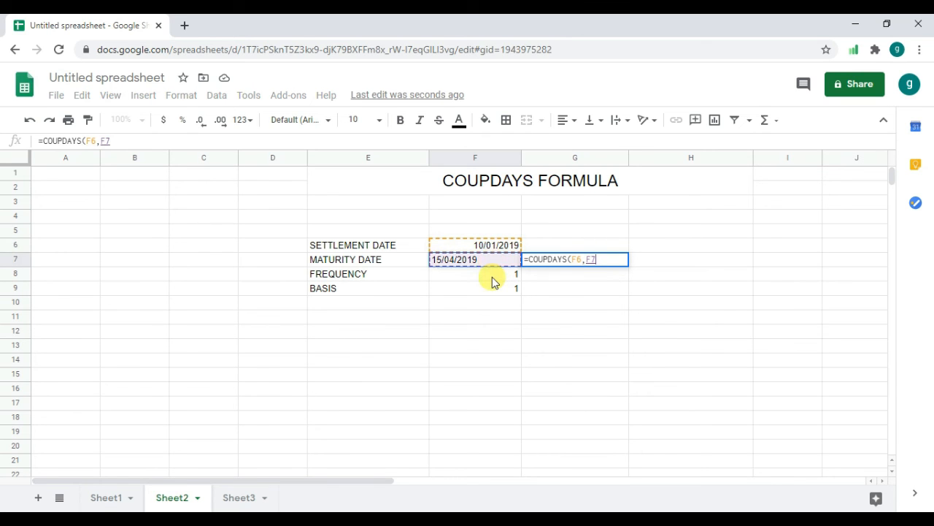
text(,)
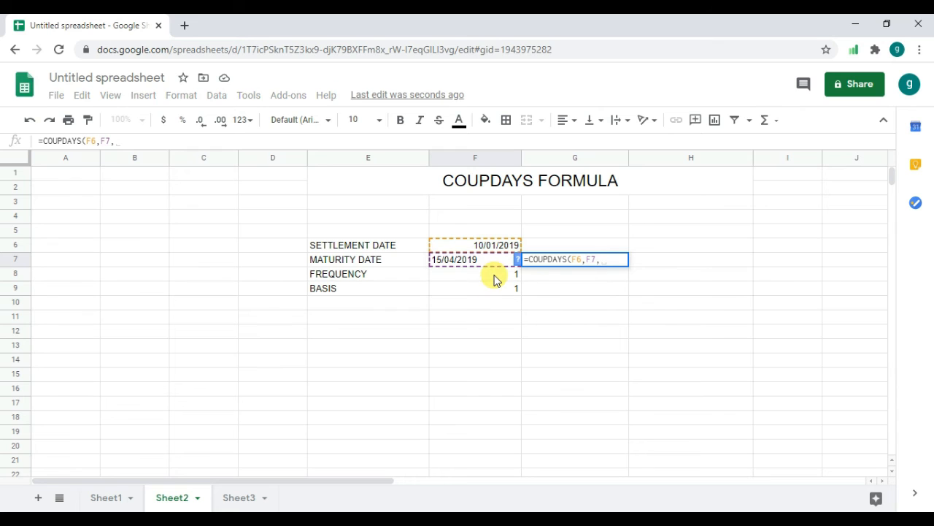
click(495, 279)
text(,)
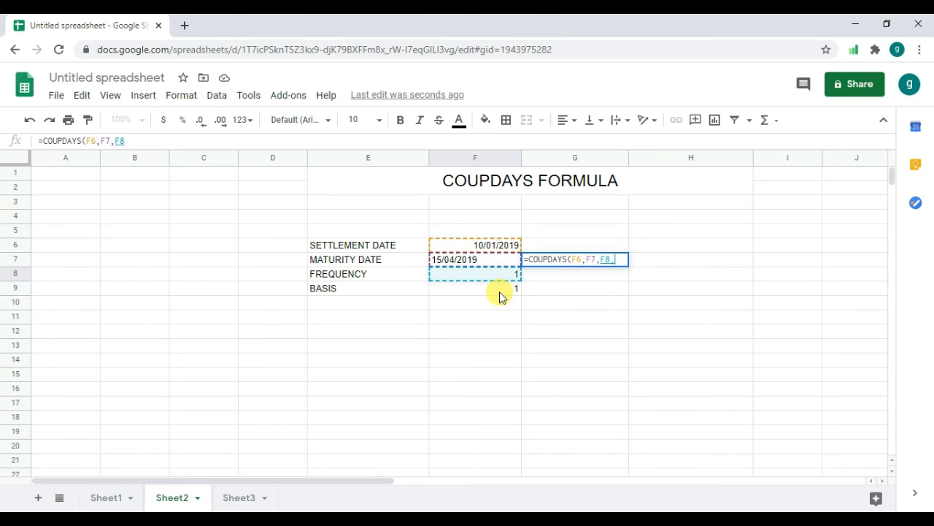
click(500, 290)
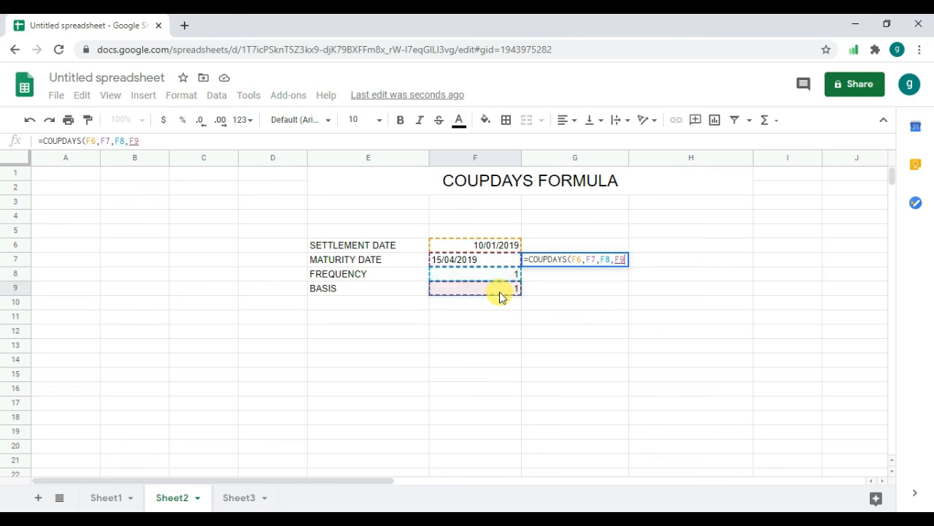
text())
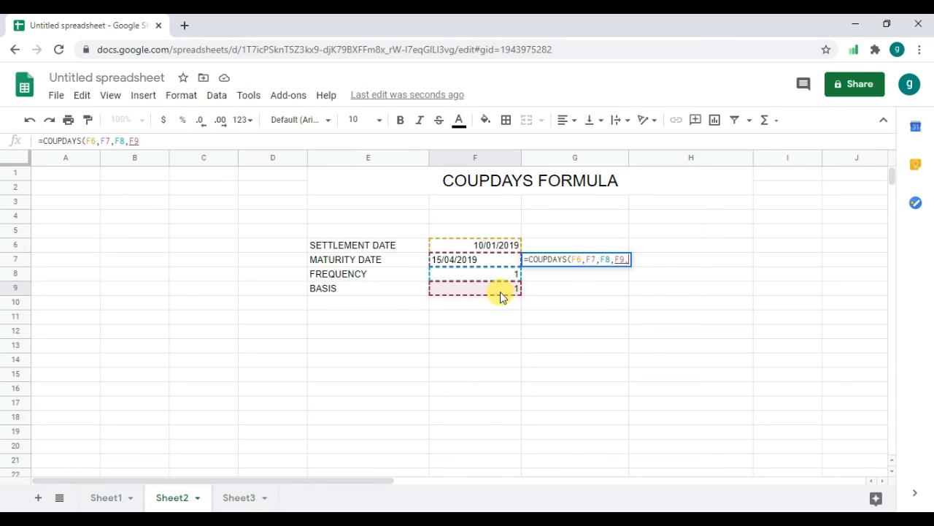
text(,)
key(BackSpace)
text())
key(Return)
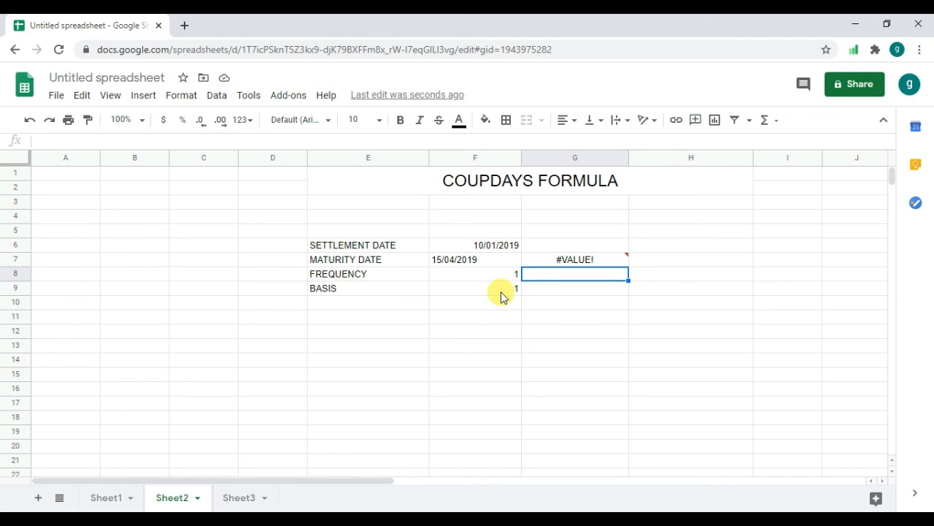
Step: Inspect the COUPDAYS formula and its error details in cell G7, and clear the formula from that cell
double_click(580, 260)
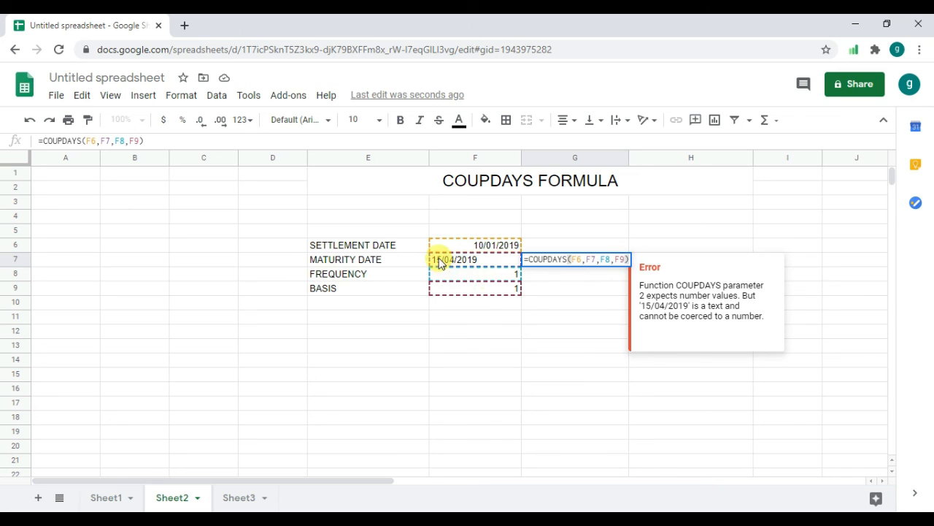
key(Left)
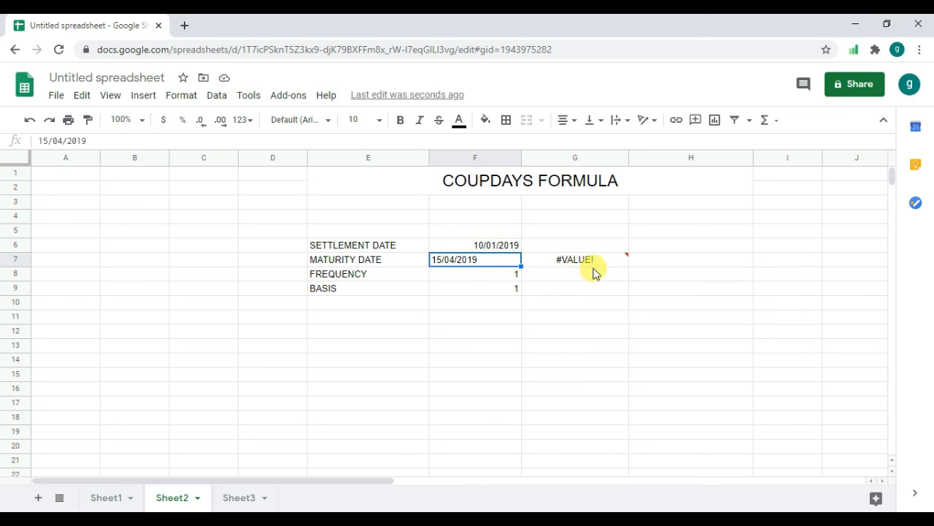
click(597, 265)
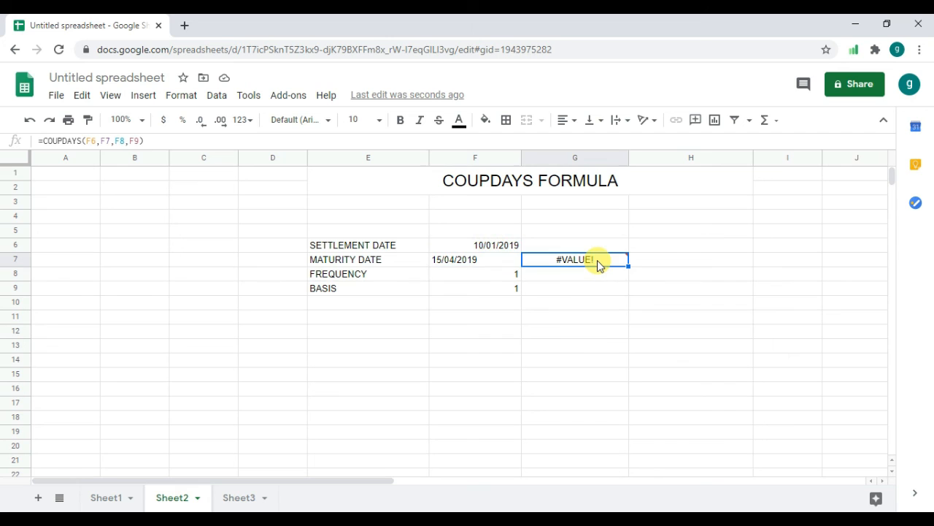
mouse_move(597, 265)
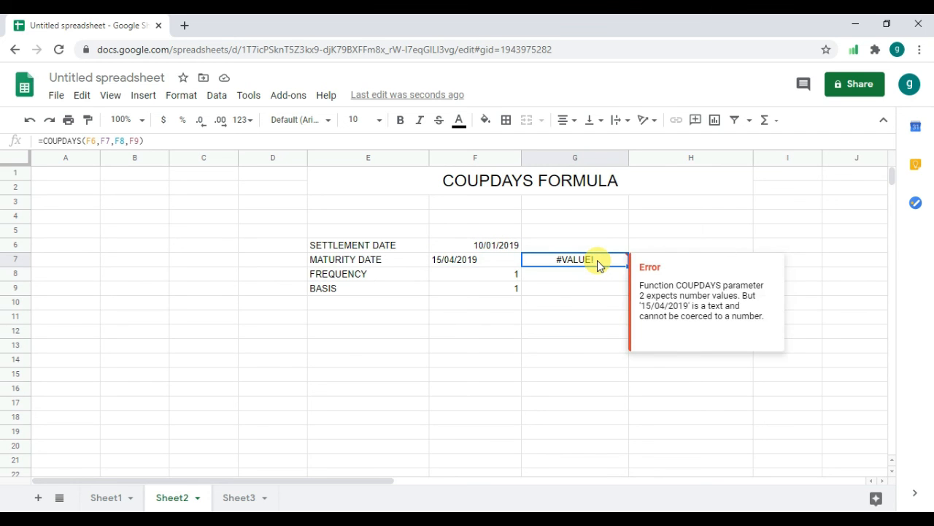
key(Delete)
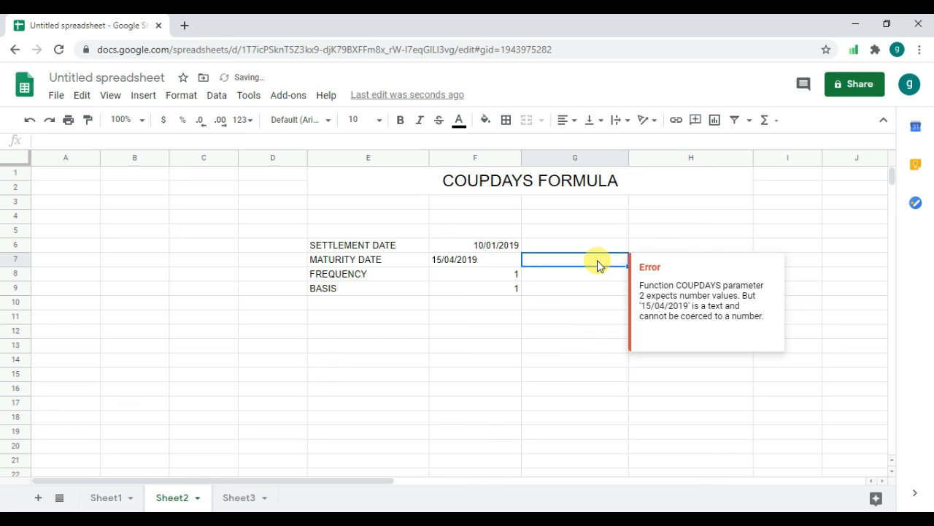
Step: Change the day of the maturity date in cell F7 so that it reads 10/04/2019
click(482, 263)
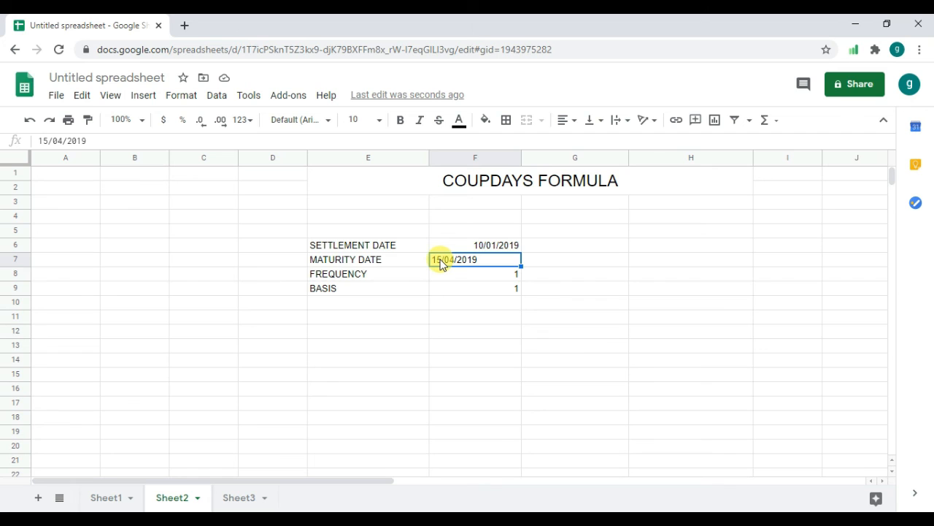
click(440, 261)
double_click(441, 259)
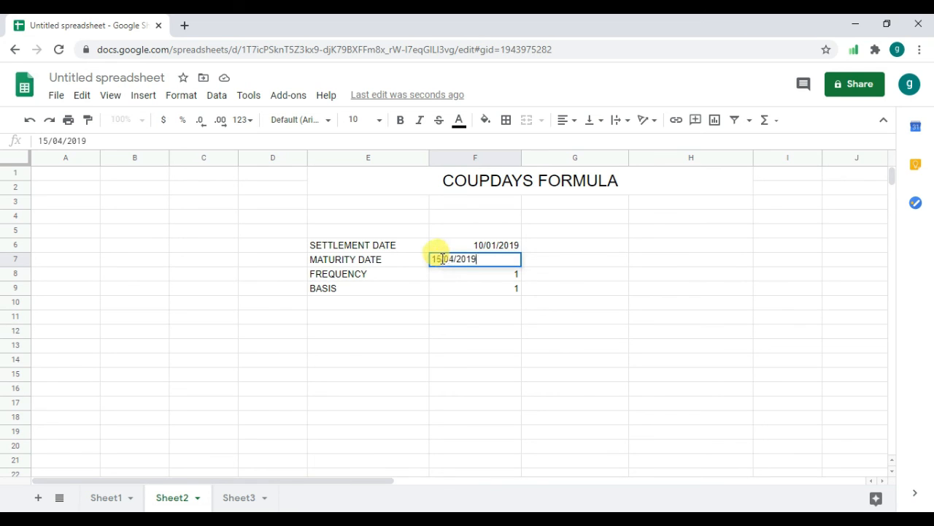
key(BackSpace)
text(0)
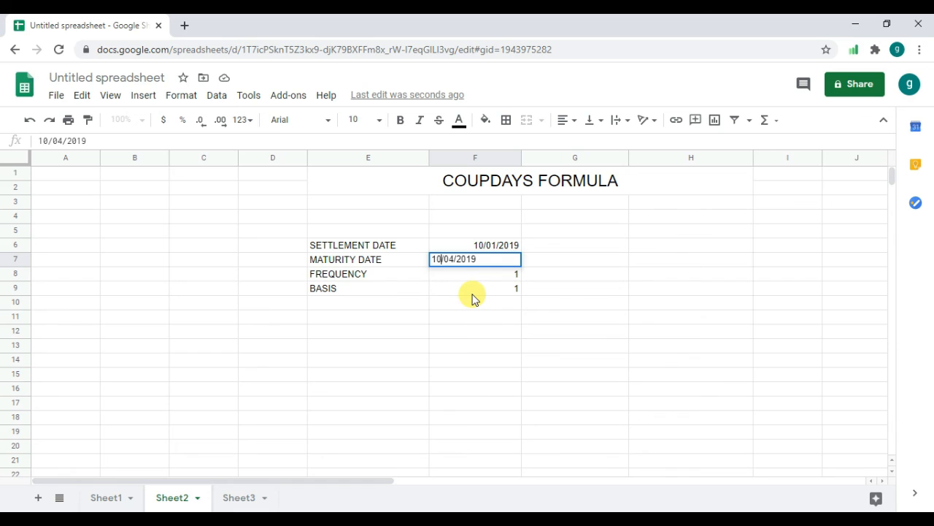
Step: Enter =COUPDAYS(F6,F7,F8,F9) in cell G7 using the settlement date, corrected maturity date, frequency and basis cells
click(535, 259)
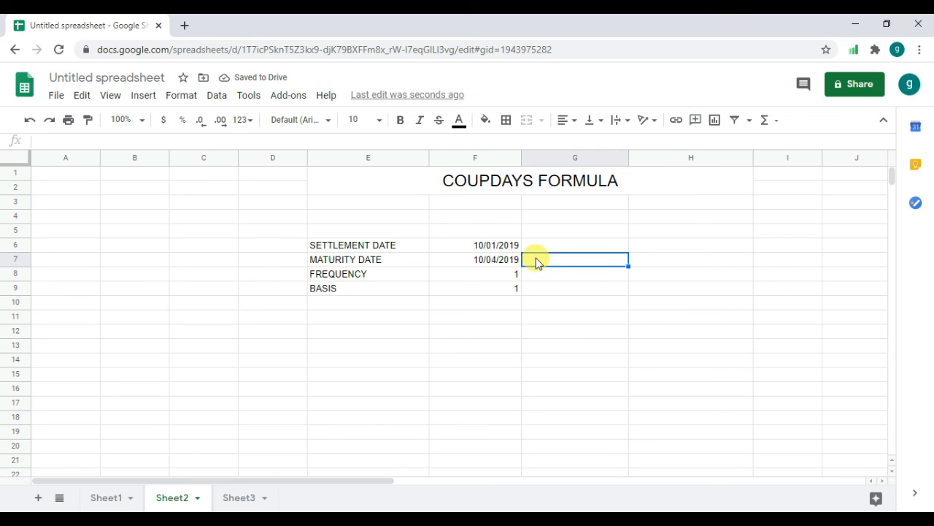
text(=)
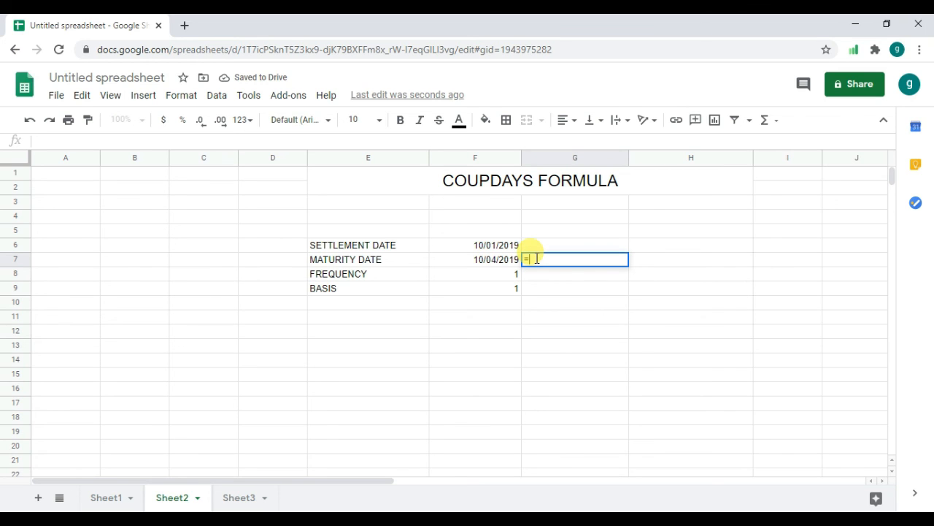
text(COUP)
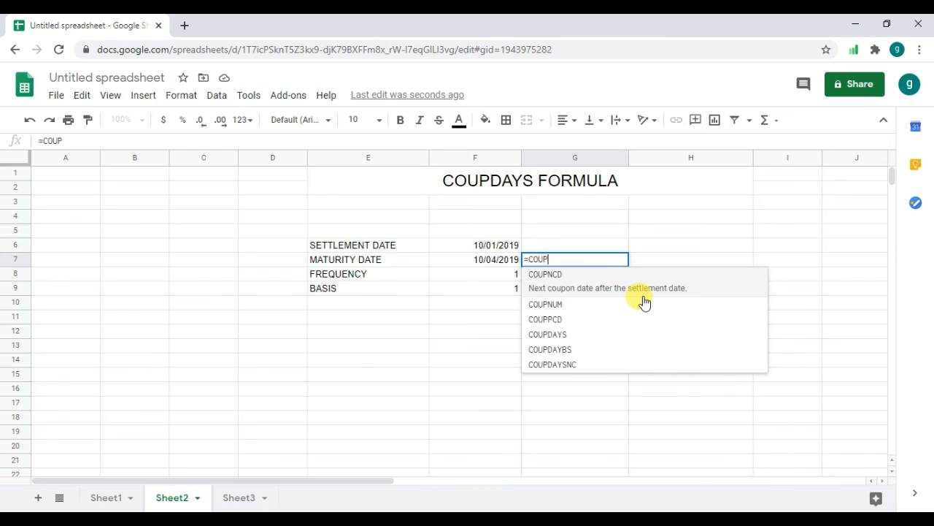
click(588, 336)
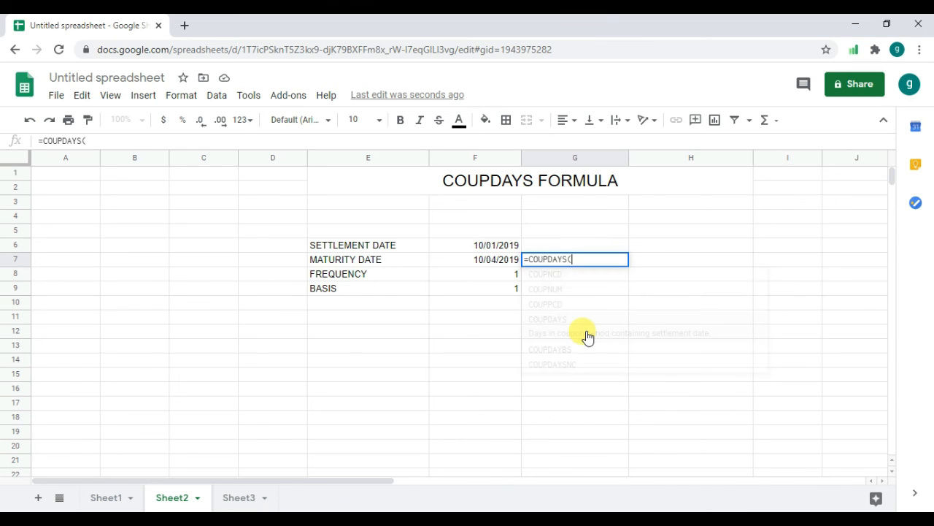
click(493, 248)
text(,)
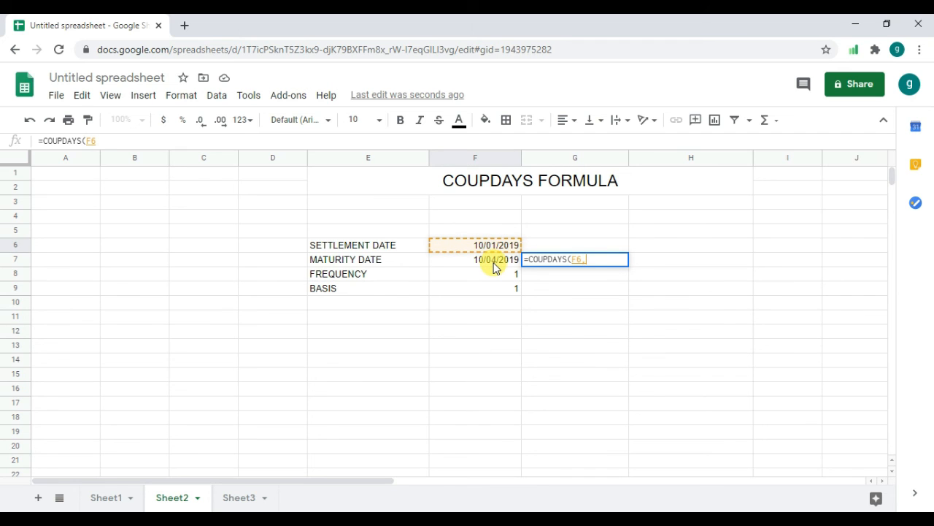
click(494, 264)
text(,)
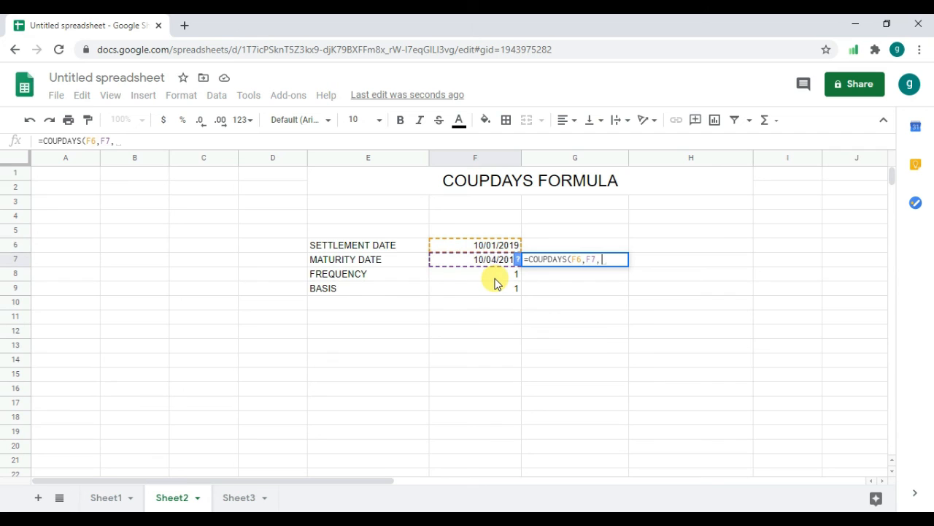
click(496, 277)
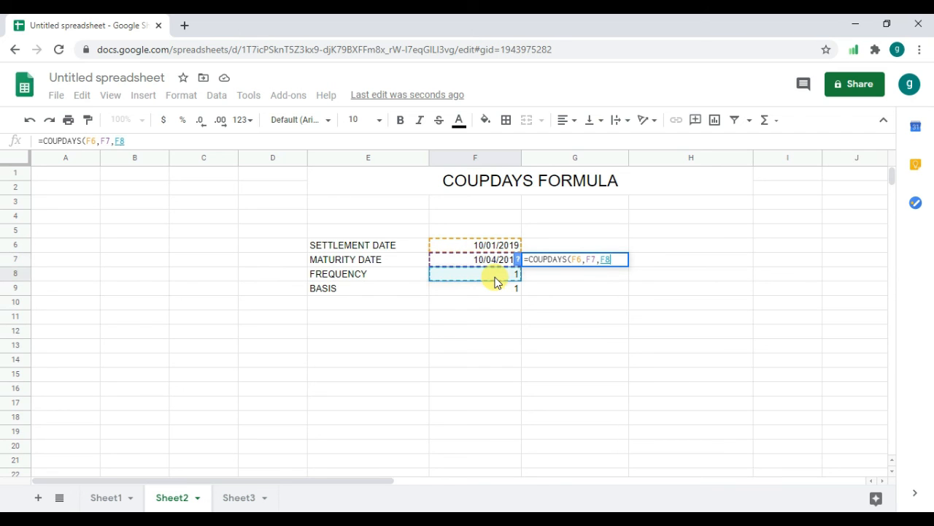
text(,)
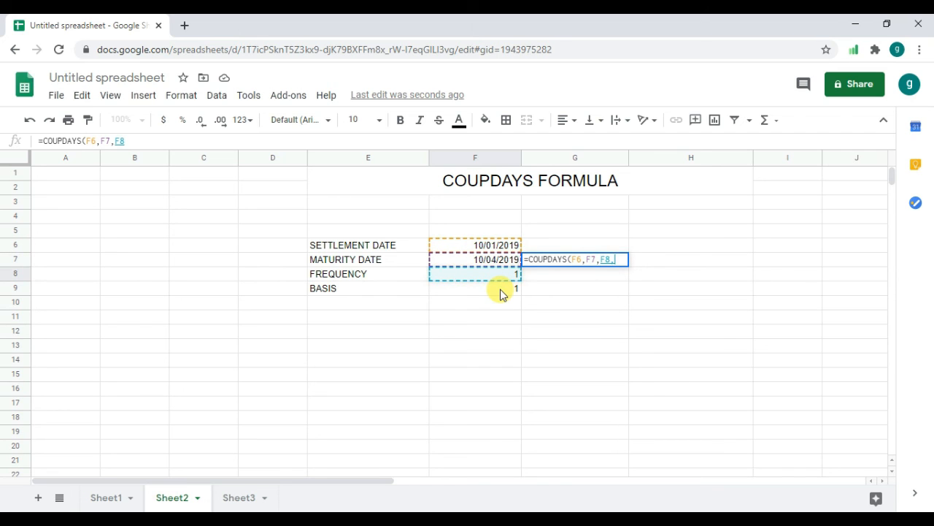
click(503, 290)
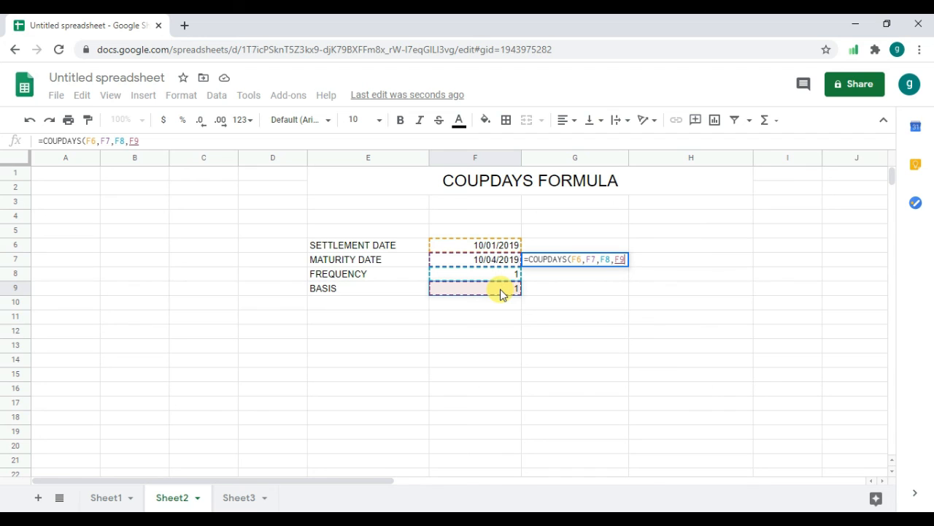
text())
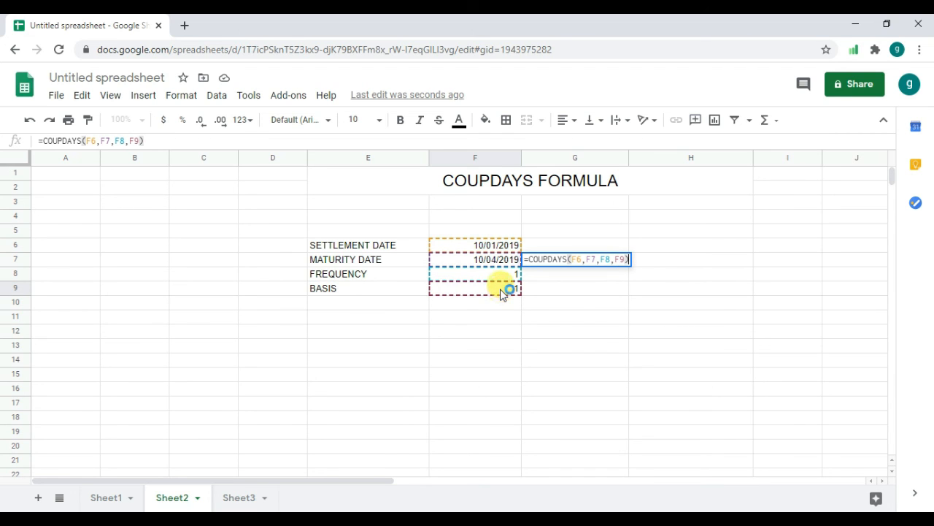
key(Return)
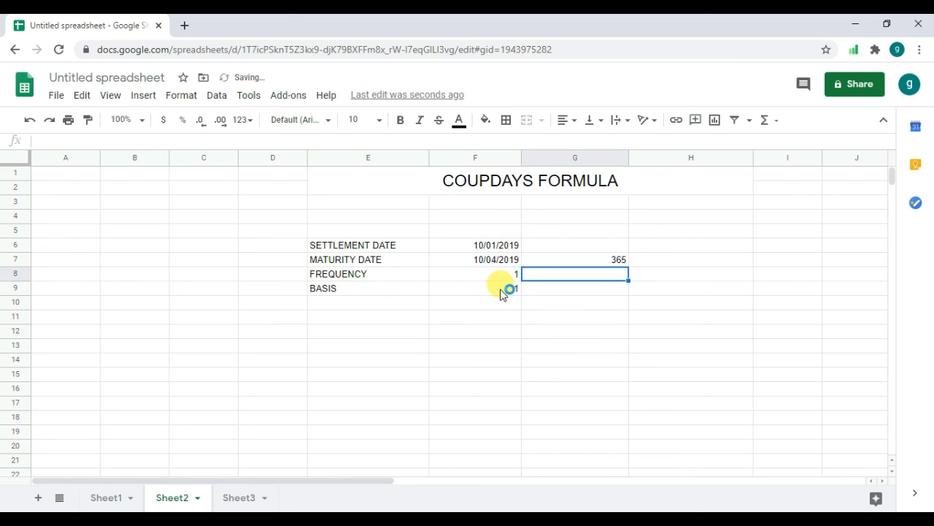